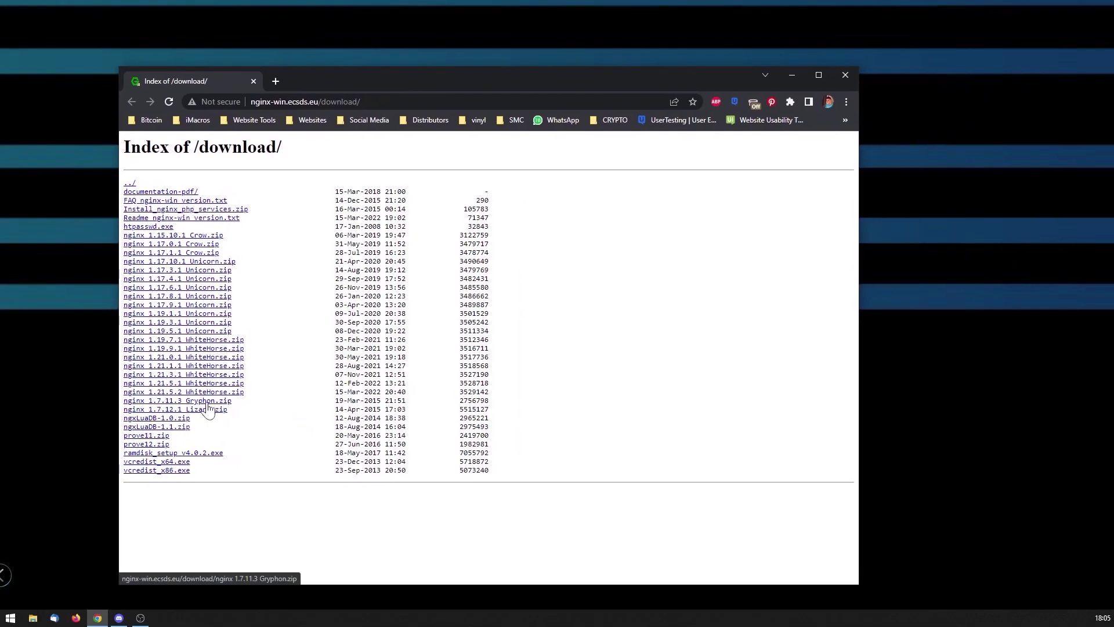
Download the nginx 1.7.11.3 Gryphon zip and both vcredist installers, run vcredist_x86, and put the zip on the desktop.
{"action": "left_click", "coordinate": [209, 403]}
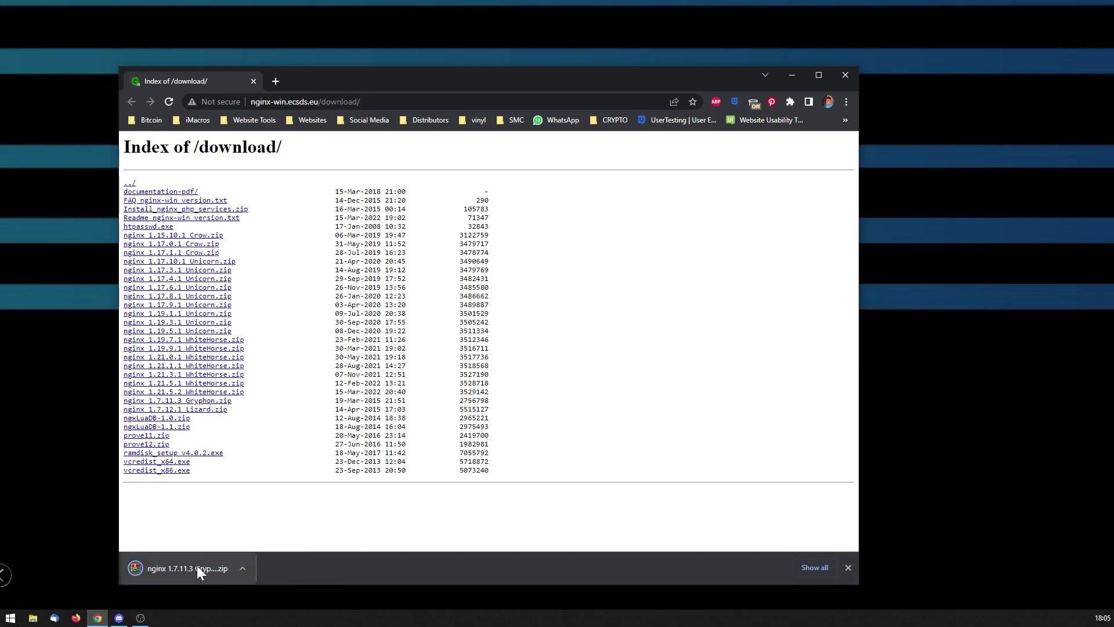
{"action": "left_click", "coordinate": [173, 471]}
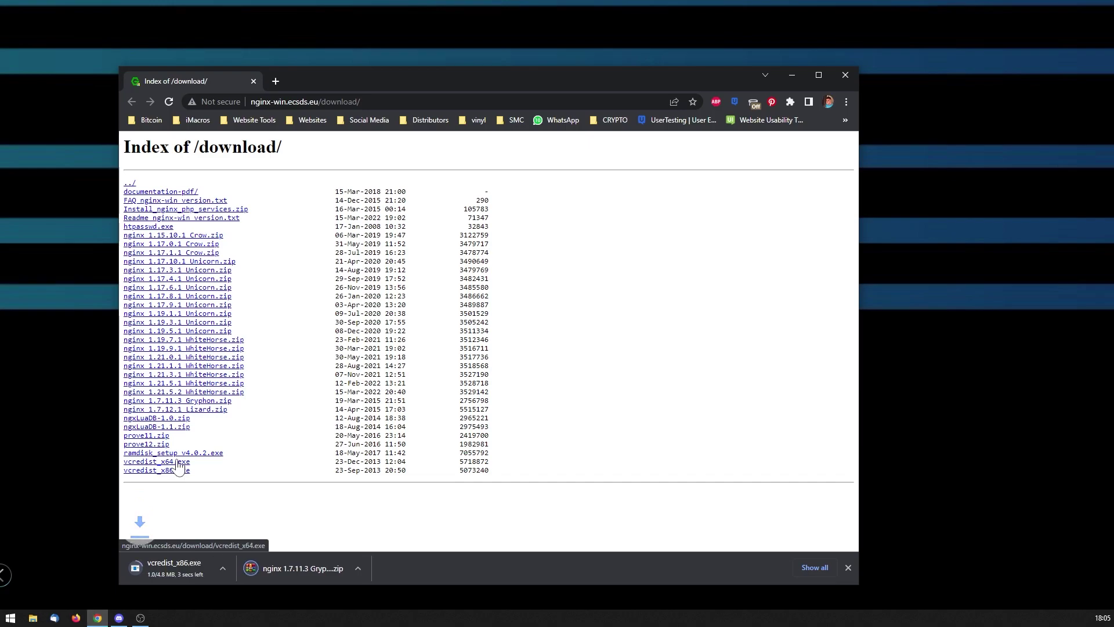
{"action": "left_click", "coordinate": [161, 463]}
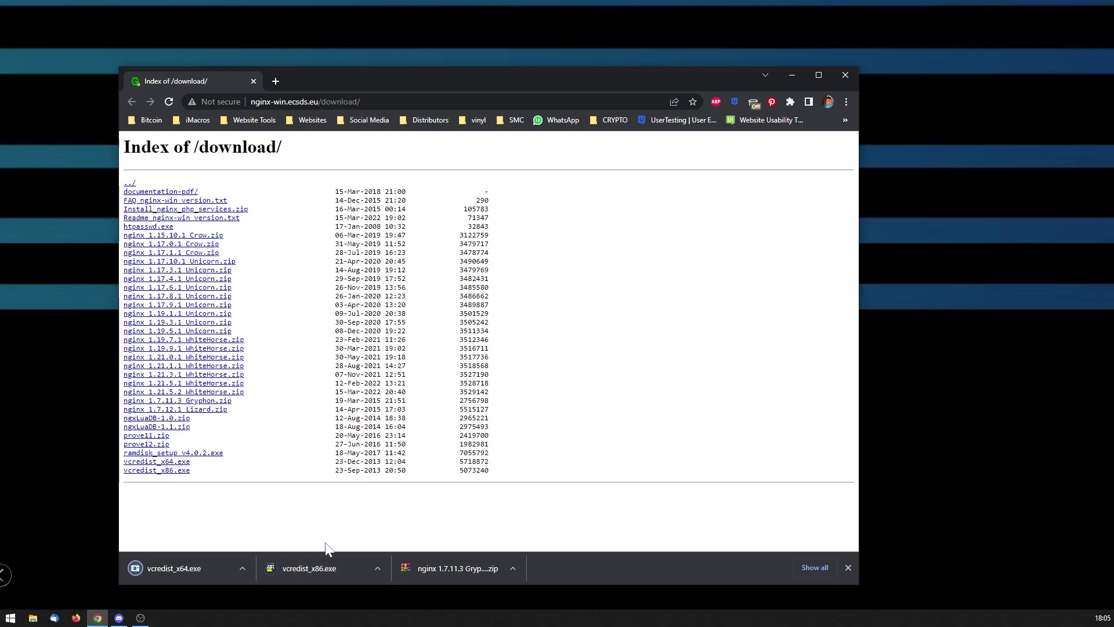
{"action": "left_click", "coordinate": [317, 567]}
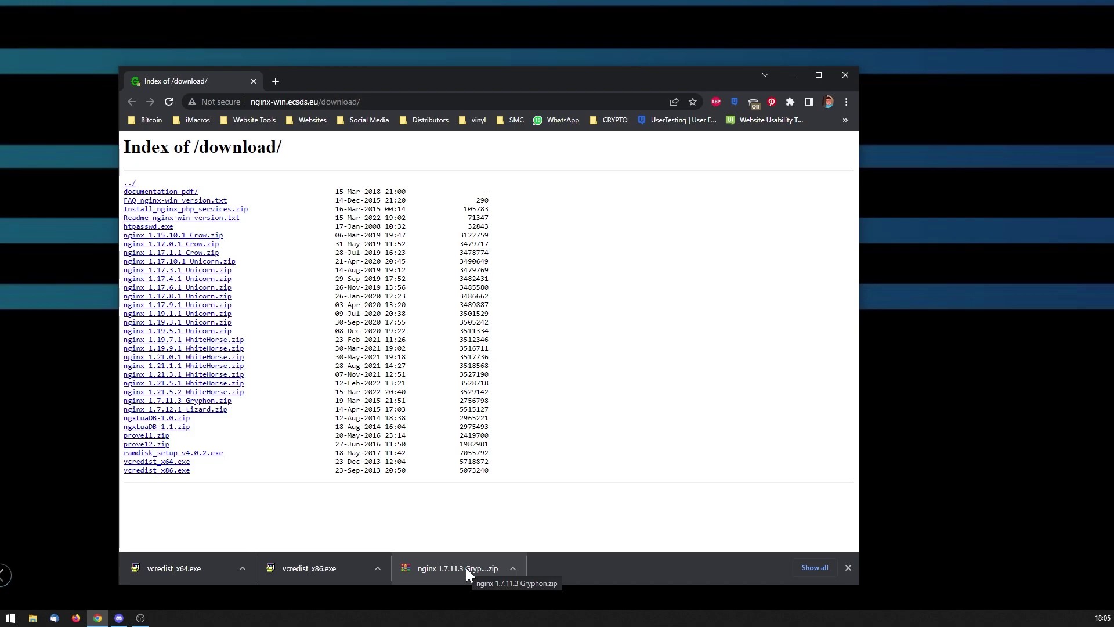
{"action": "left_click_drag", "start_coordinate": [466, 568], "coordinate": [61, 301]}
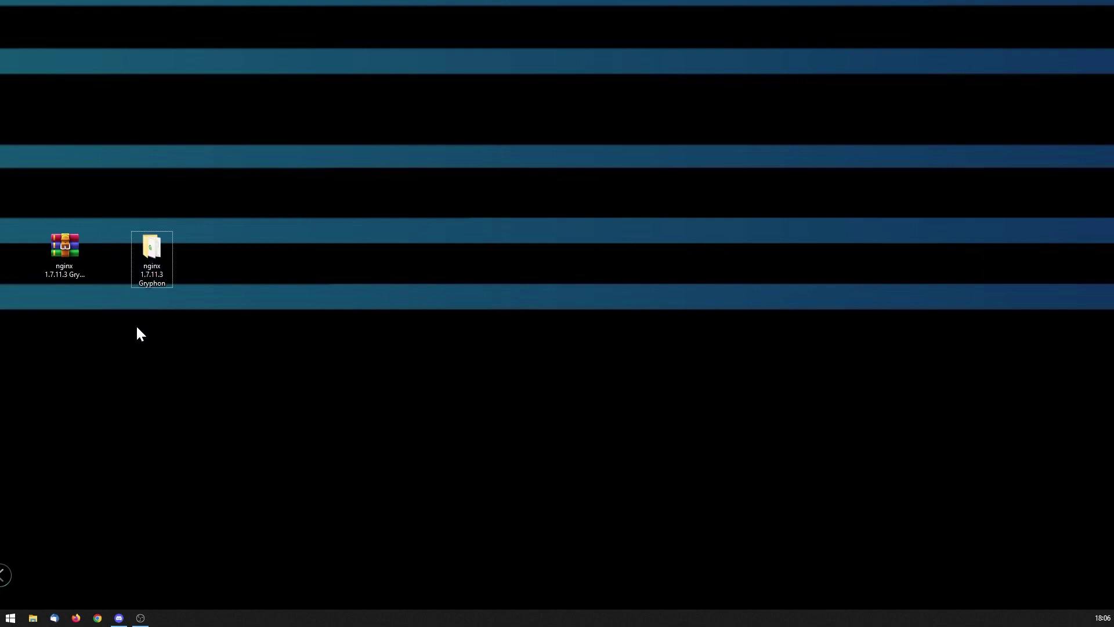
Open the extracted nginx 1.7.11.3 Gryphon folder from the desktop.
{"action": "double_click", "coordinate": [155, 254]}
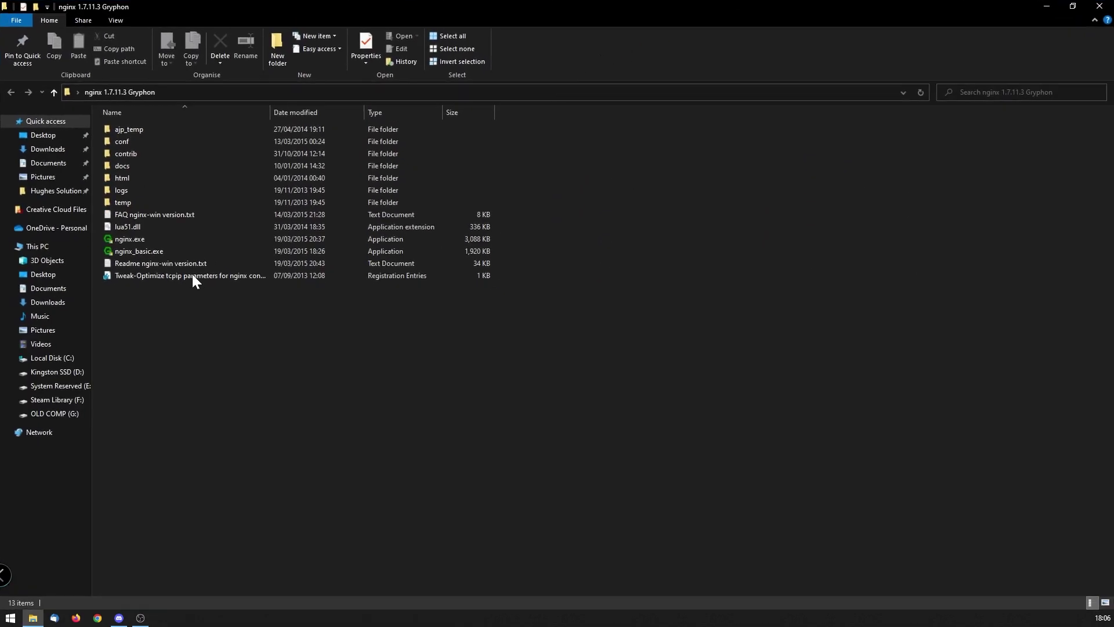
Open conf\nginx-win.conf in Notepad++ for editing.
{"action": "double_click", "coordinate": [133, 140]}
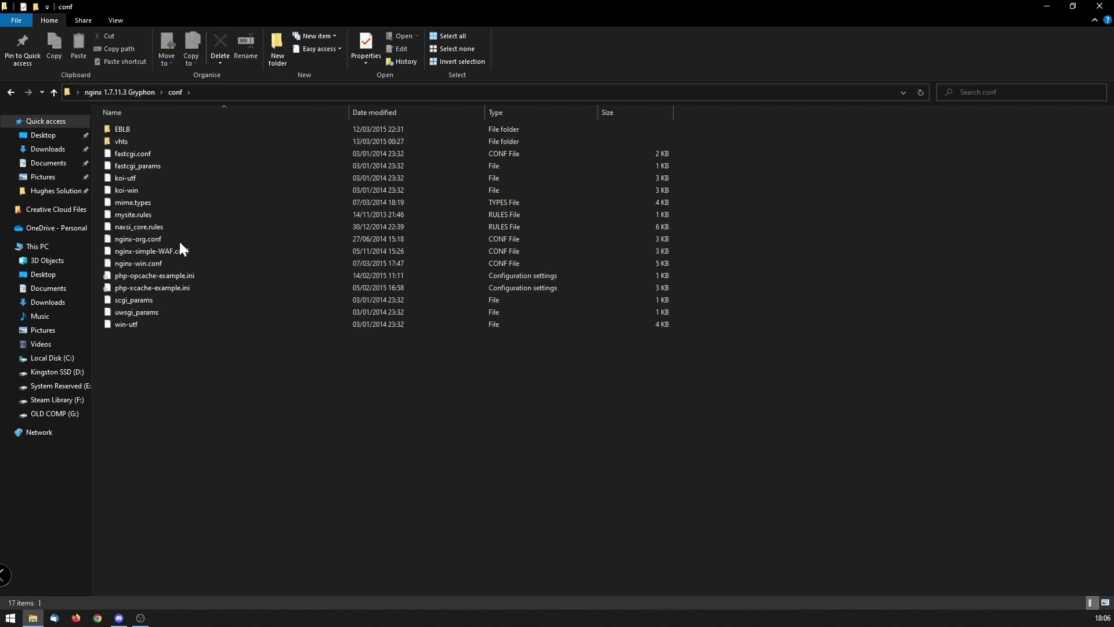
{"action": "left_click", "coordinate": [125, 263]}
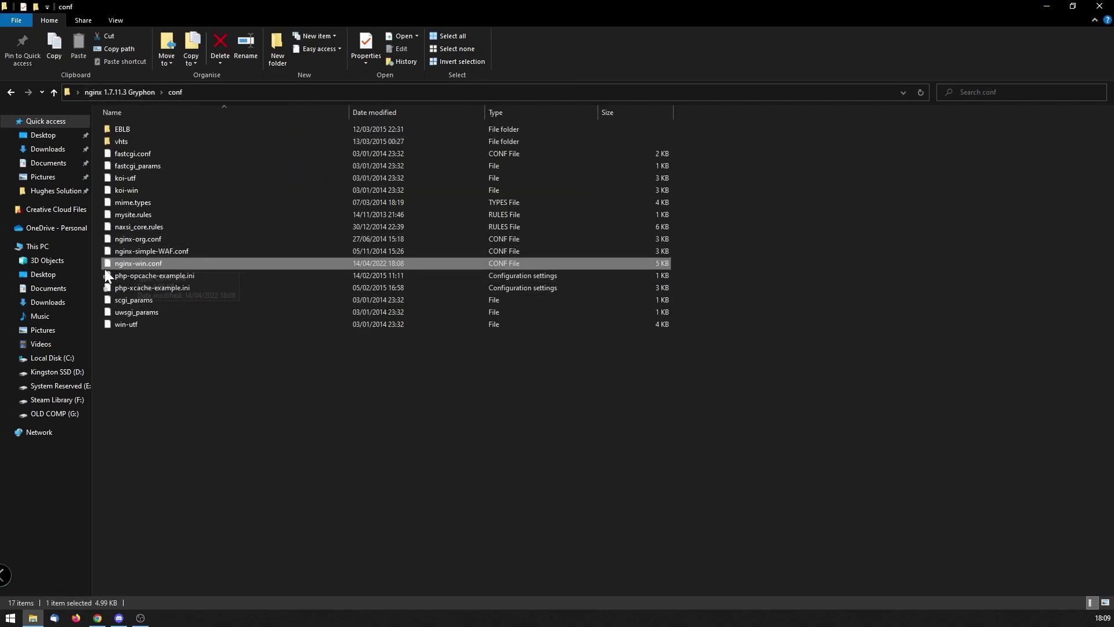
{"action": "right_click", "coordinate": [124, 263]}
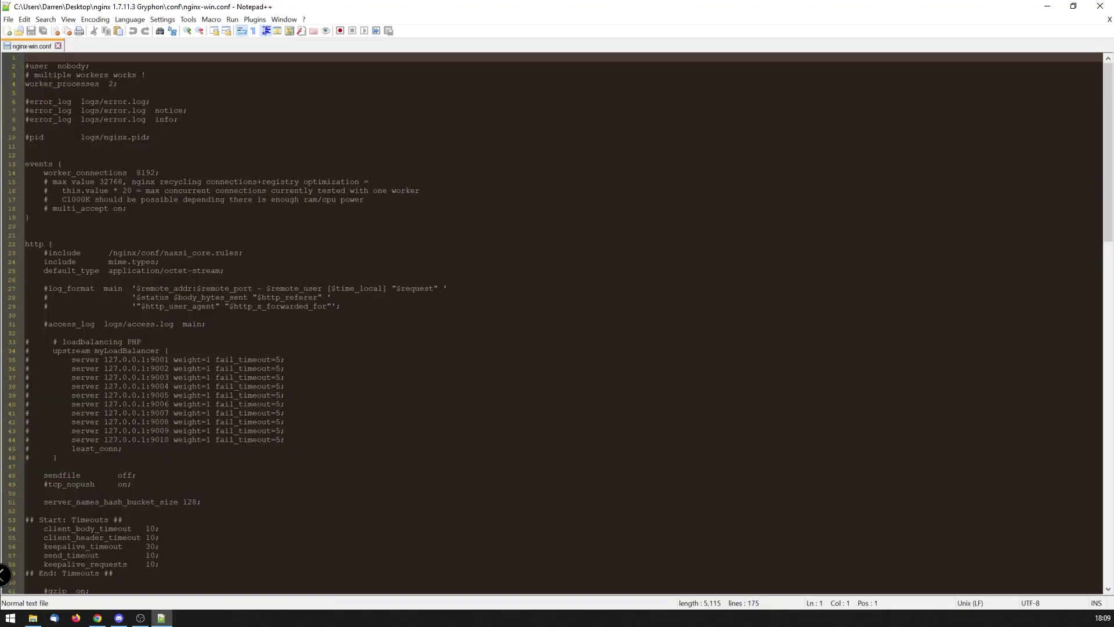
{"action": "left_click", "coordinate": [26, 226]}
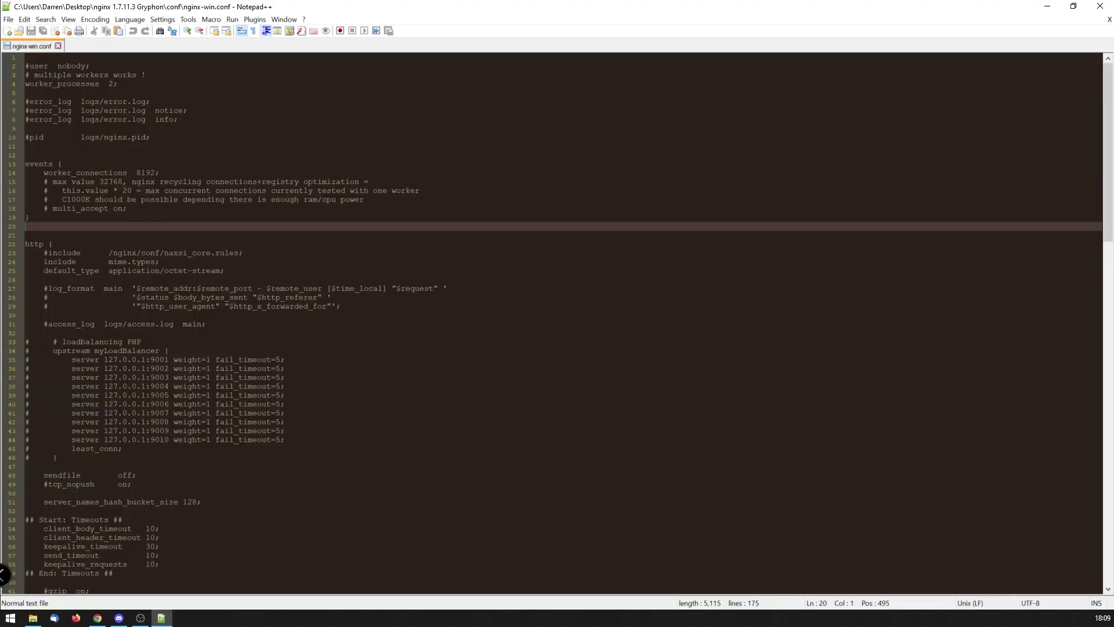
Append the rtmp block (listen 1935, application show, live on, record off) to nginx-win.conf and save.
{"action": "scroll", "coordinate": [557, 322], "scroll_direction": "down", "scroll_amount": 20}
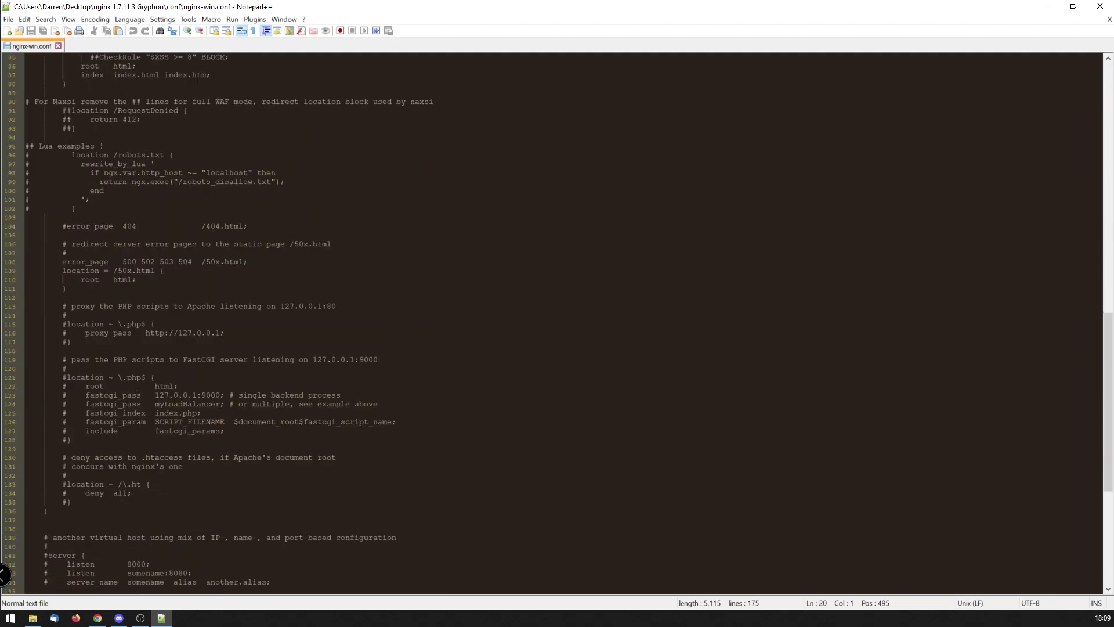
{"action": "scroll", "coordinate": [557, 322], "scroll_direction": "down", "scroll_amount": 1}
{"action": "left_click", "coordinate": [58, 582]}
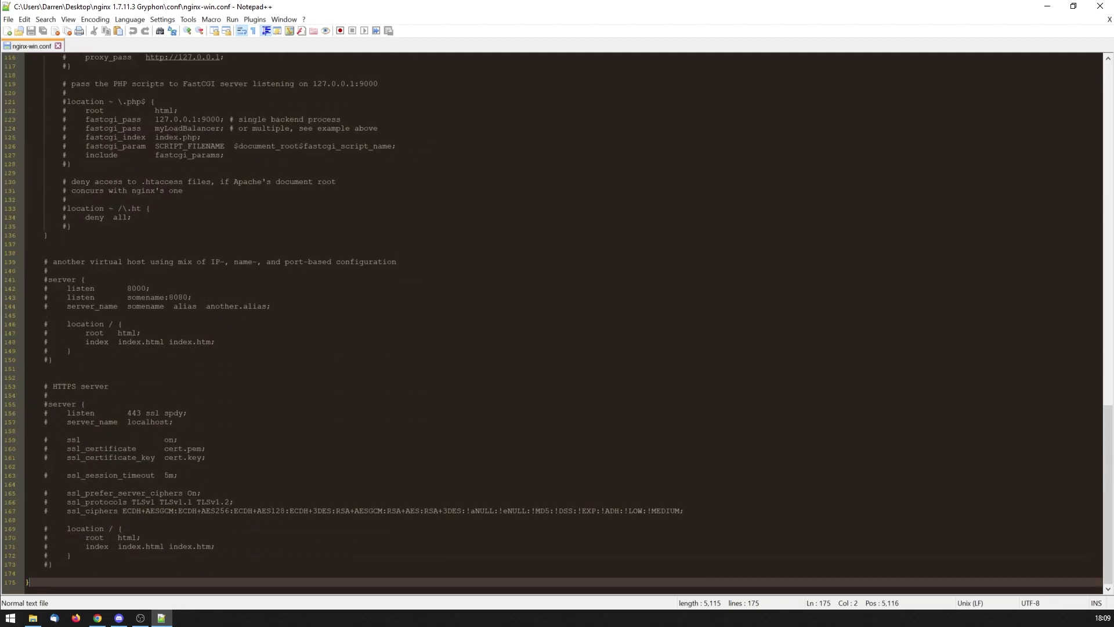
{"action": "type", "text": "rtmp {     server {         listen 1935; # Listen on standard RTMP port         chunk_size 4000;          application show {             live on;             record off;         }     } }"}
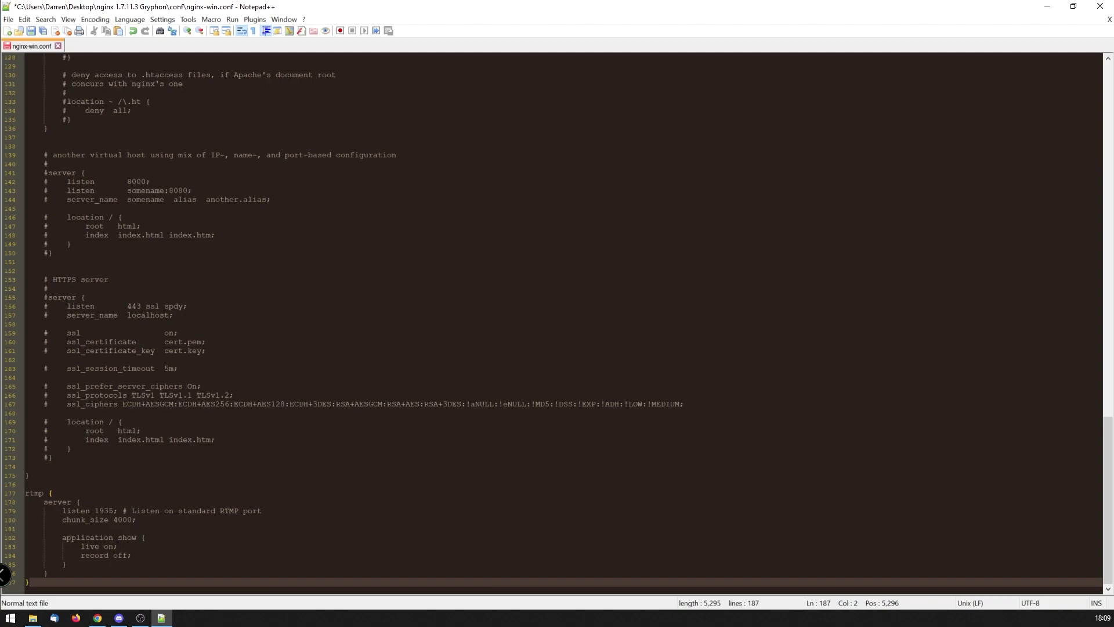
{"action": "mouse_move", "coordinate": [86, 547]}
{"action": "left_mouse_down"}
{"action": "mouse_move", "coordinate": [132, 555]}
{"action": "mouse_move", "coordinate": [80, 555]}
{"action": "left_mouse_up"}
{"action": "left_click", "coordinate": [133, 555]}
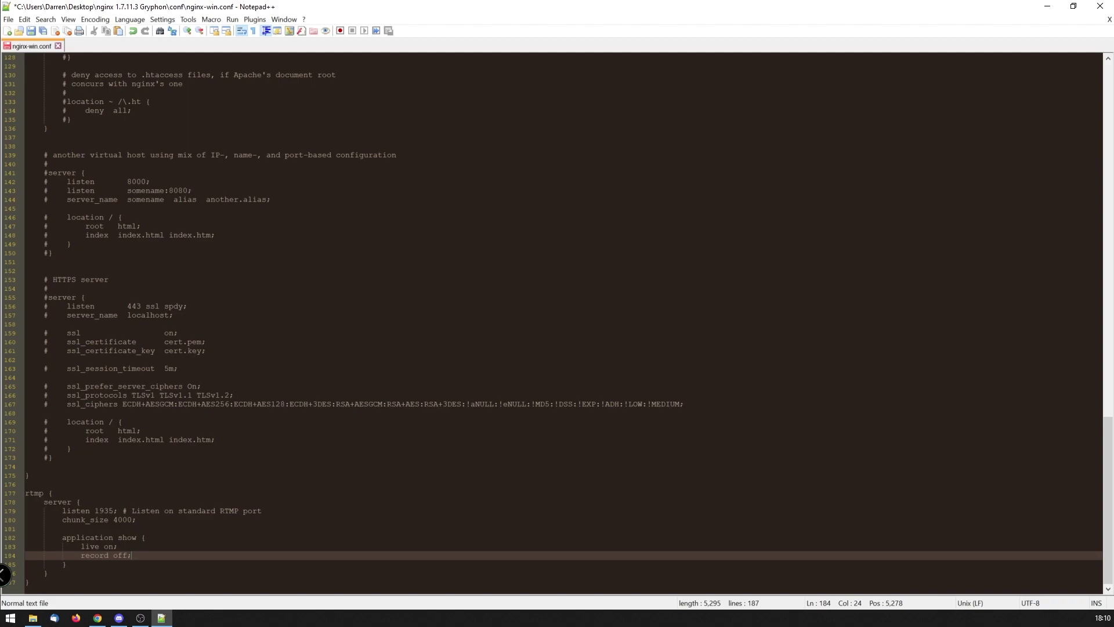
{"action": "key", "text": "ctrl+s"}
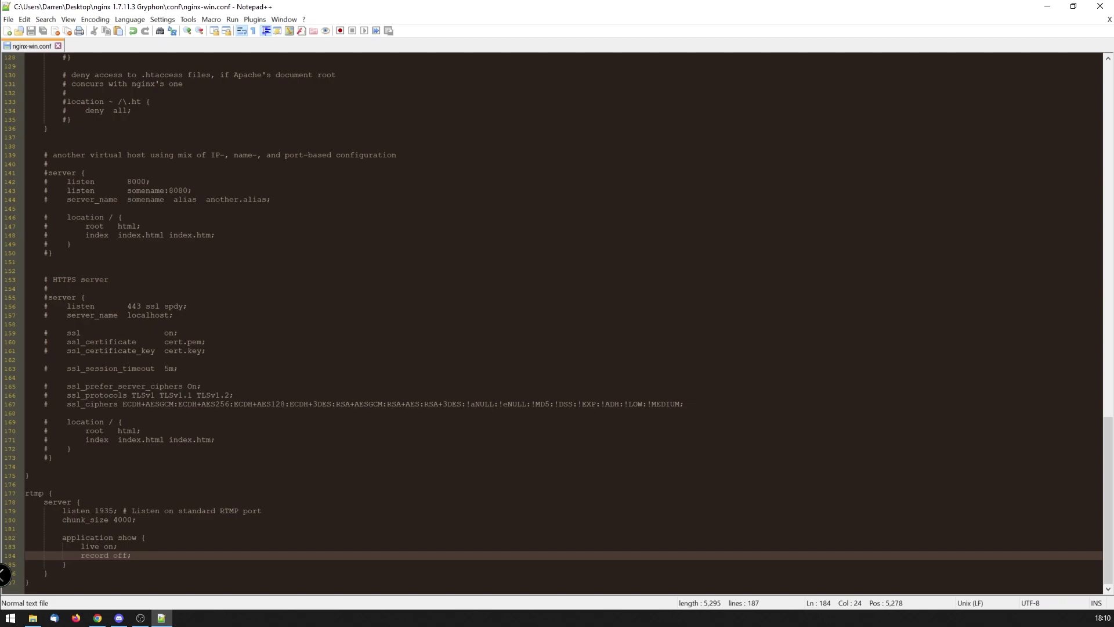
{"action": "left_click", "coordinate": [1102, 7]}
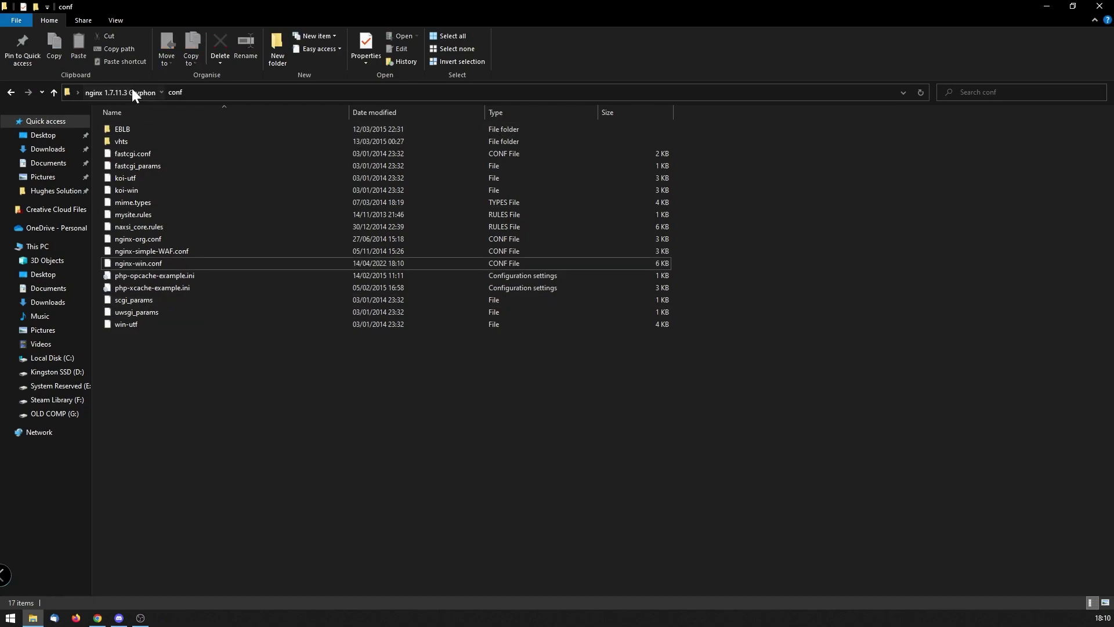
Return to the nginx 1.7.11.3 Gryphon folder and launch Command Prompt via a cmd search.
{"action": "left_click", "coordinate": [131, 90]}
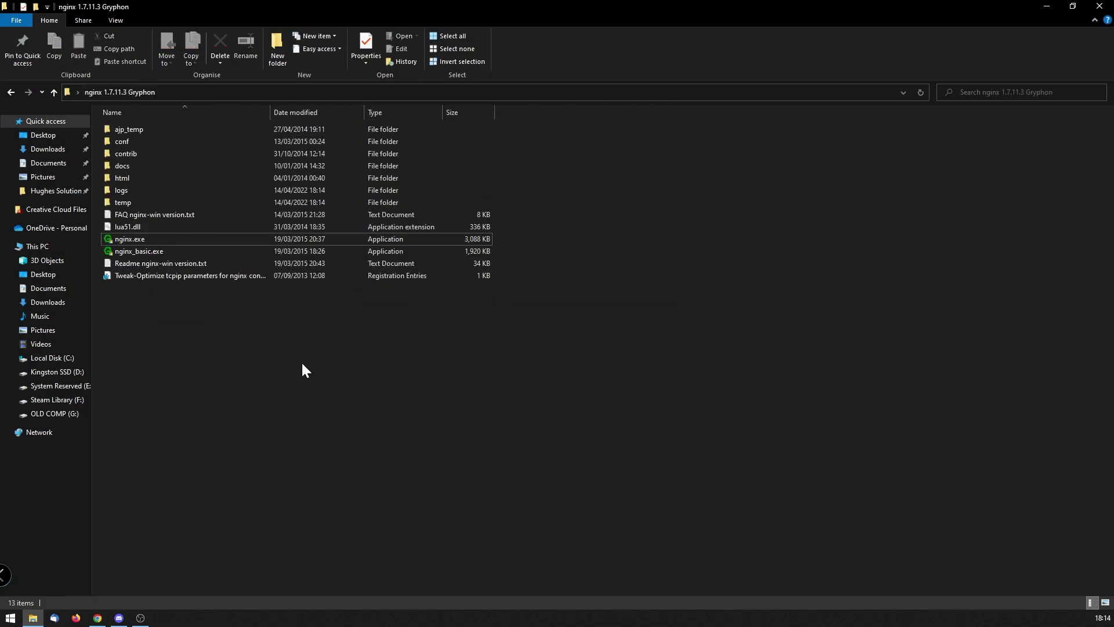
{"action": "left_click", "coordinate": [10, 618]}
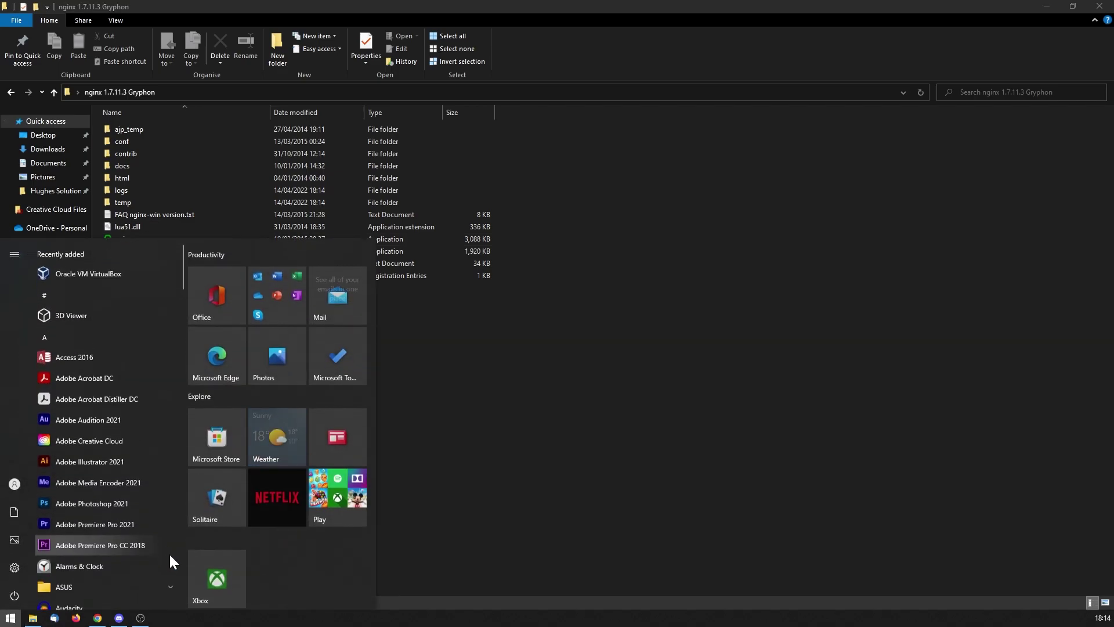
{"action": "type", "text": "cmd"}
{"action": "key", "text": "Return"}
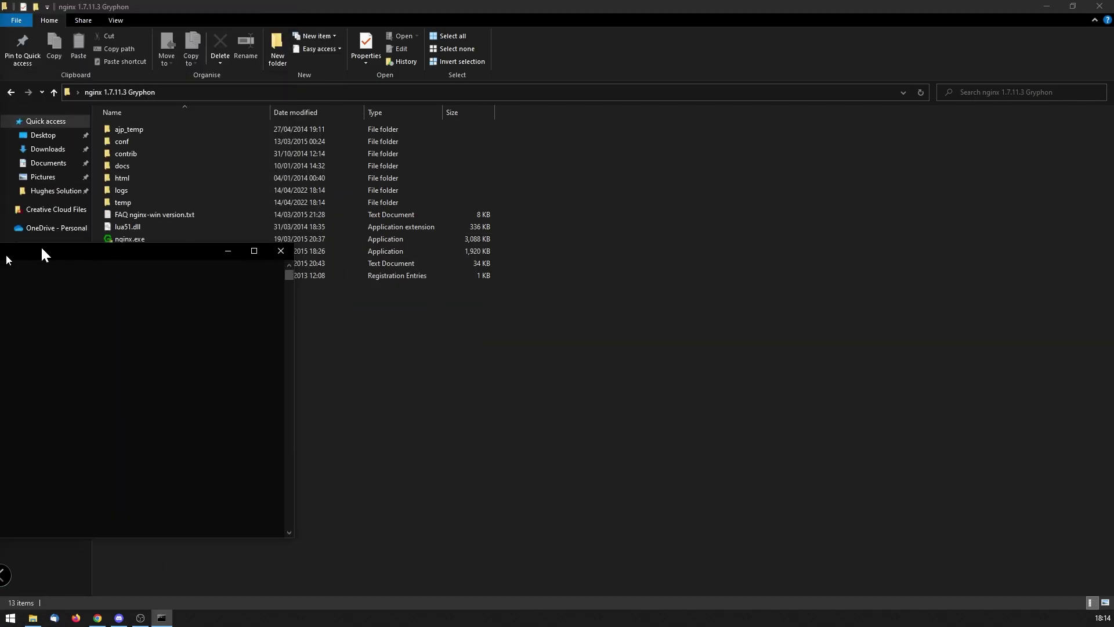
{"action": "left_click_drag", "start_coordinate": [42, 246], "coordinate": [509, 200]}
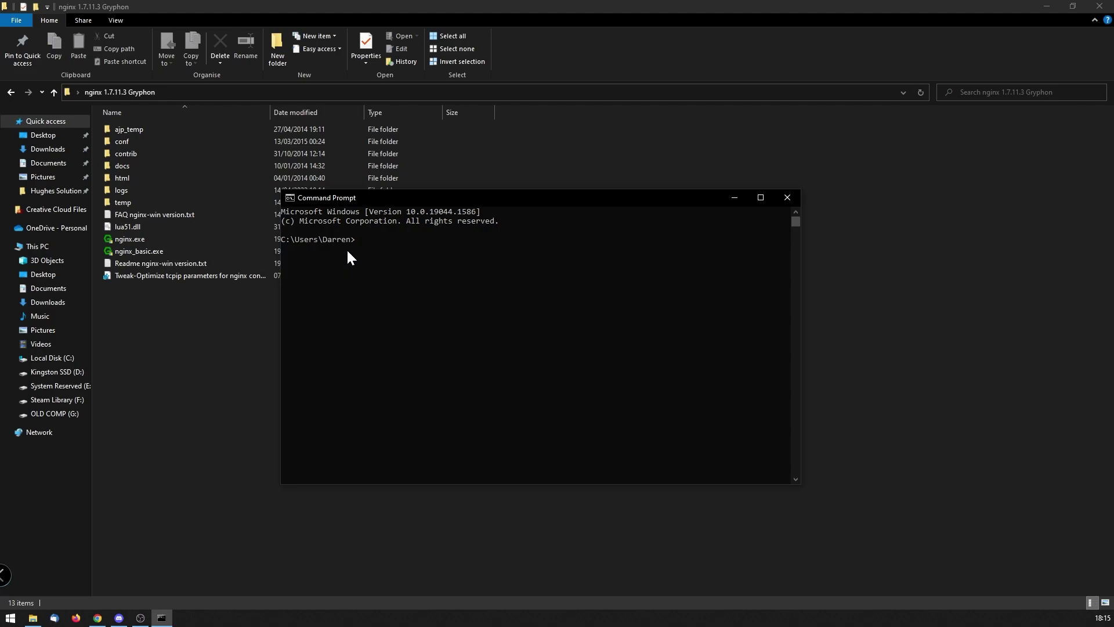
Change into Desktop\nginx 1.7.11.3 Gryphon and list its contents with dir.
{"action": "key", "text": "Tab"}
{"action": "key", "text": "Return"}
{"action": "type", "text": "cd"}
{"action": "type", "text": " \"ng"}
{"action": "key", "text": "Tab"}
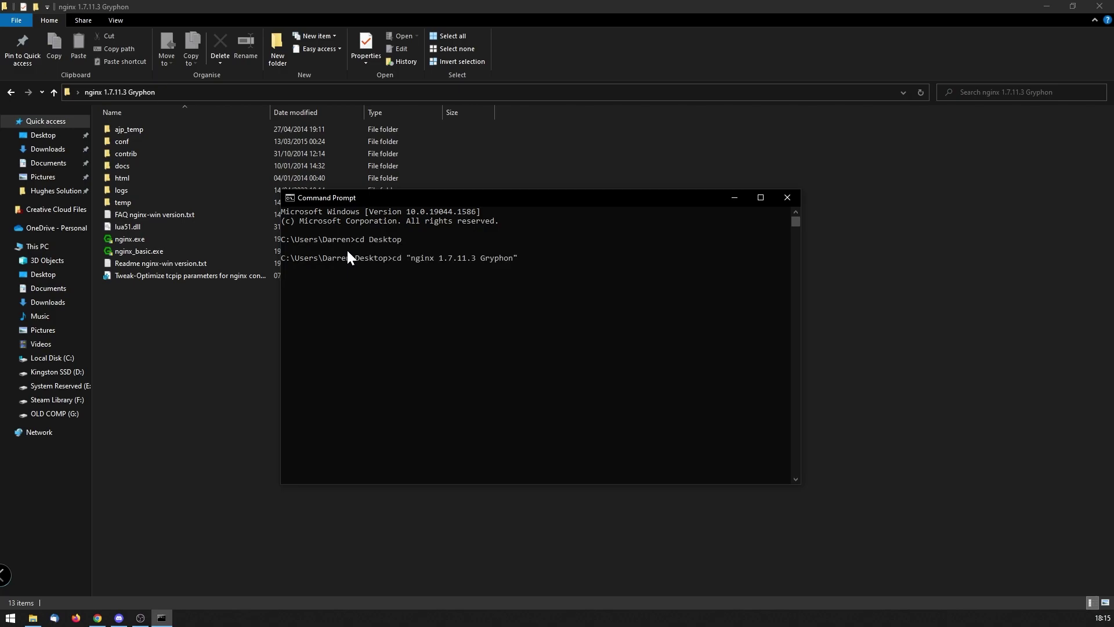
{"action": "key", "text": "Return"}
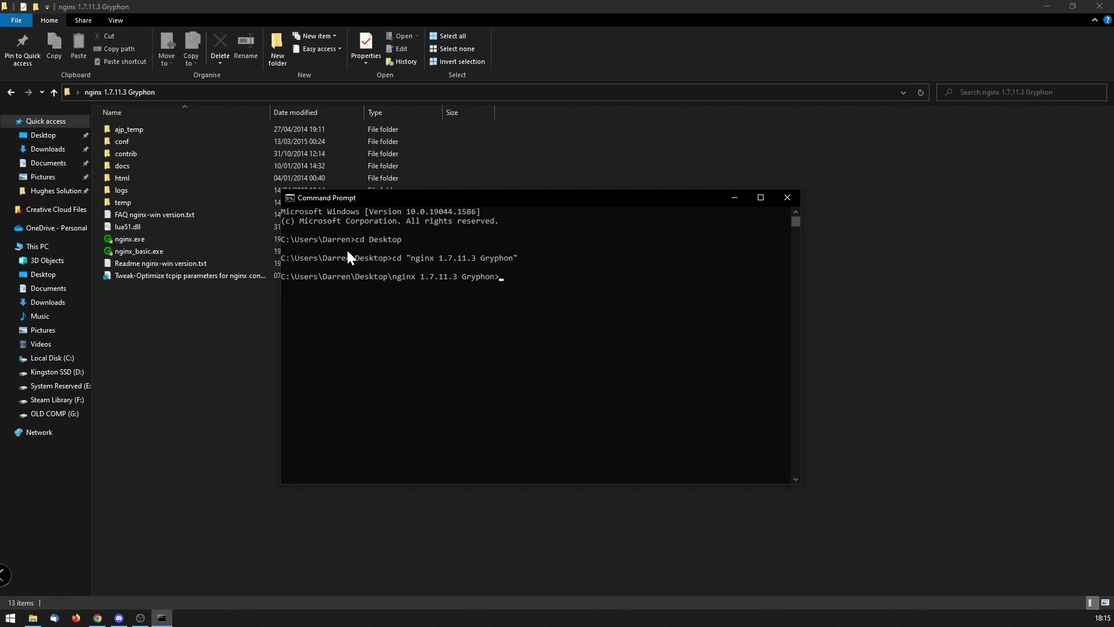
{"action": "type", "text": "dir"}
{"action": "key", "text": "Return"}
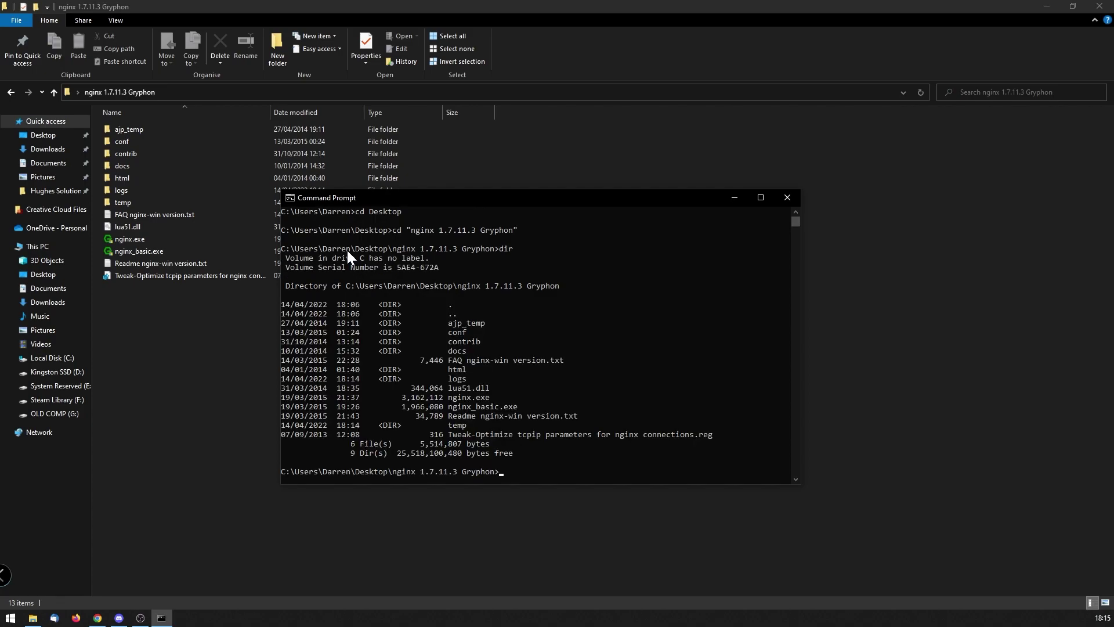
Start nginx with nginx.exe -c conf\nginx-win.conf, then close the console window.
{"action": "type", "text": "nginx.exe -c conf\\nginx-win.conf"}
{"action": "key", "text": "Return"}
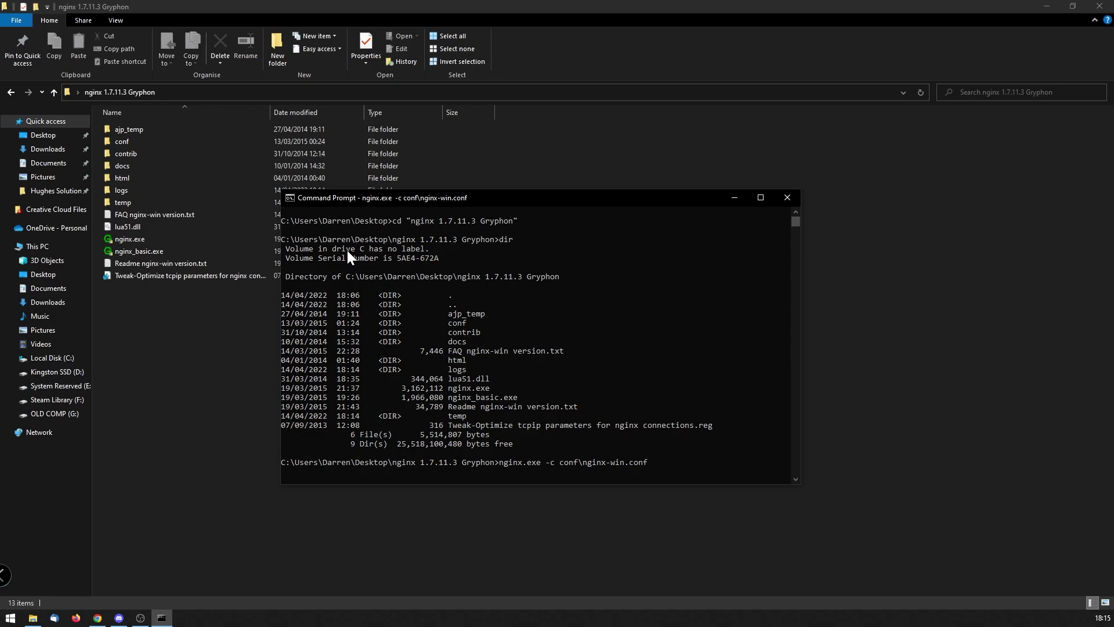
{"action": "left_click", "coordinate": [787, 199]}
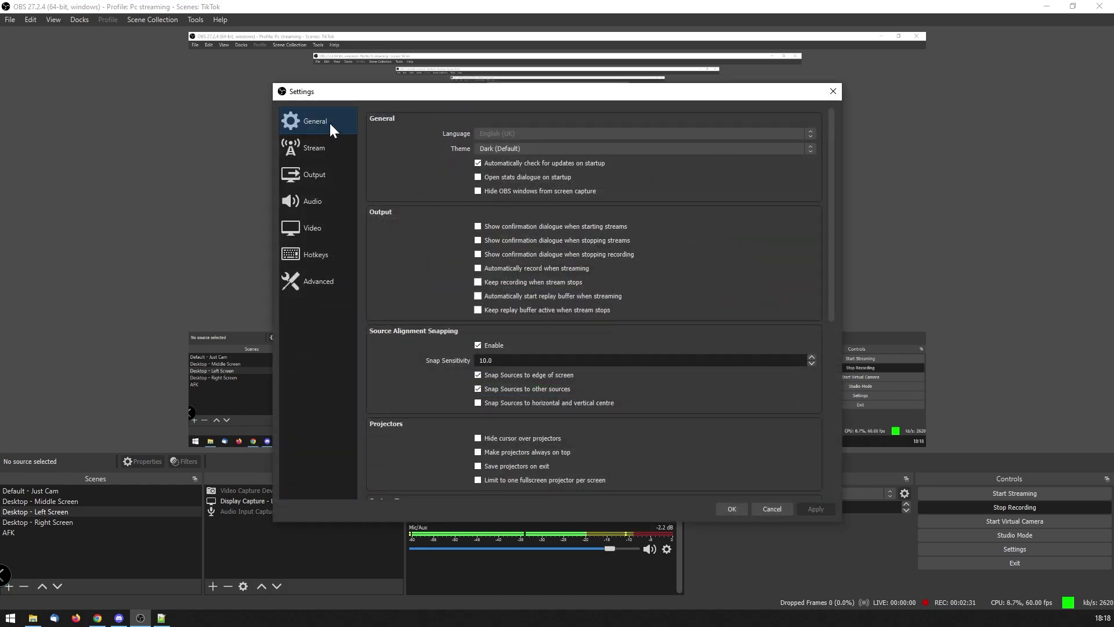
Set the Stream service to Custom with server rtmp://127.0.0.1/show and fill in the stream key.
{"action": "left_click", "coordinate": [321, 148]}
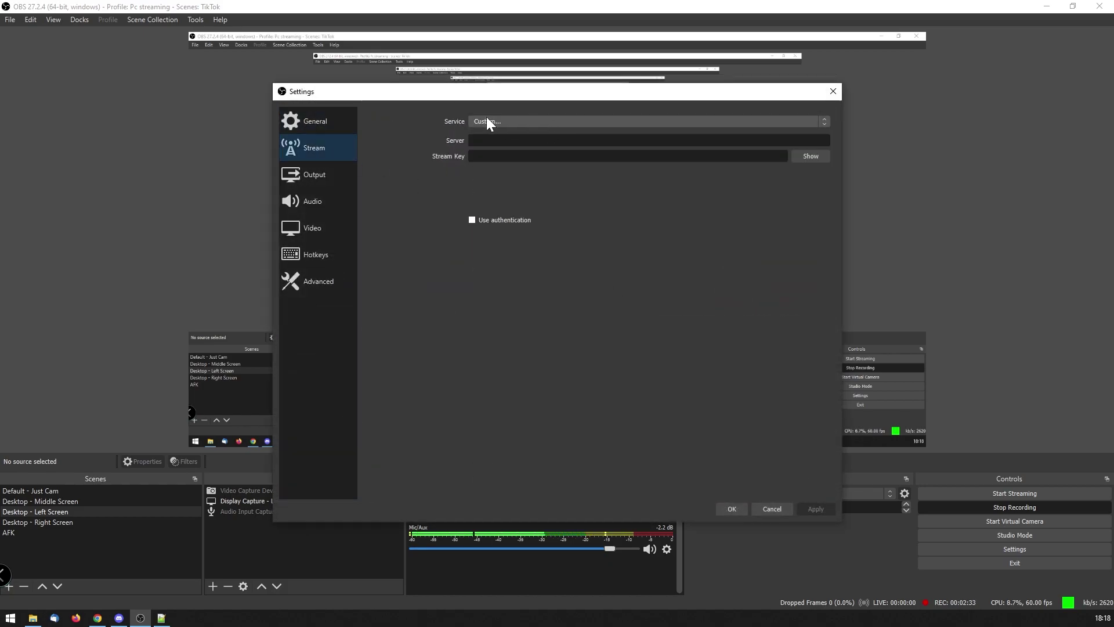
{"action": "left_click", "coordinate": [502, 120]}
{"action": "left_click", "coordinate": [494, 129]}
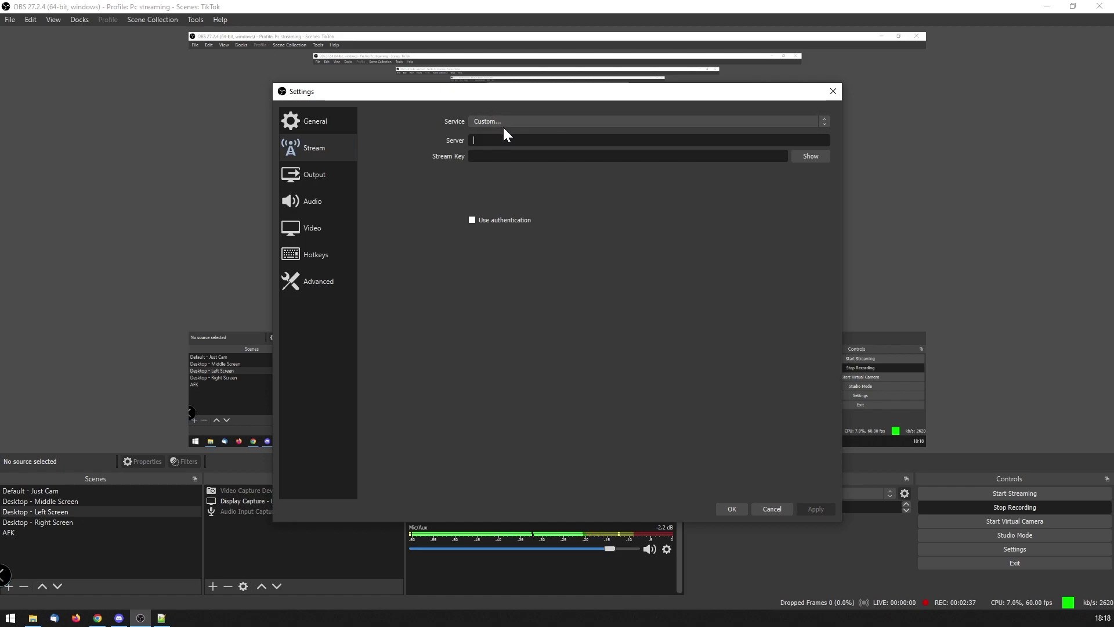
{"action": "type", "text": "rtmp://127.0.0."}
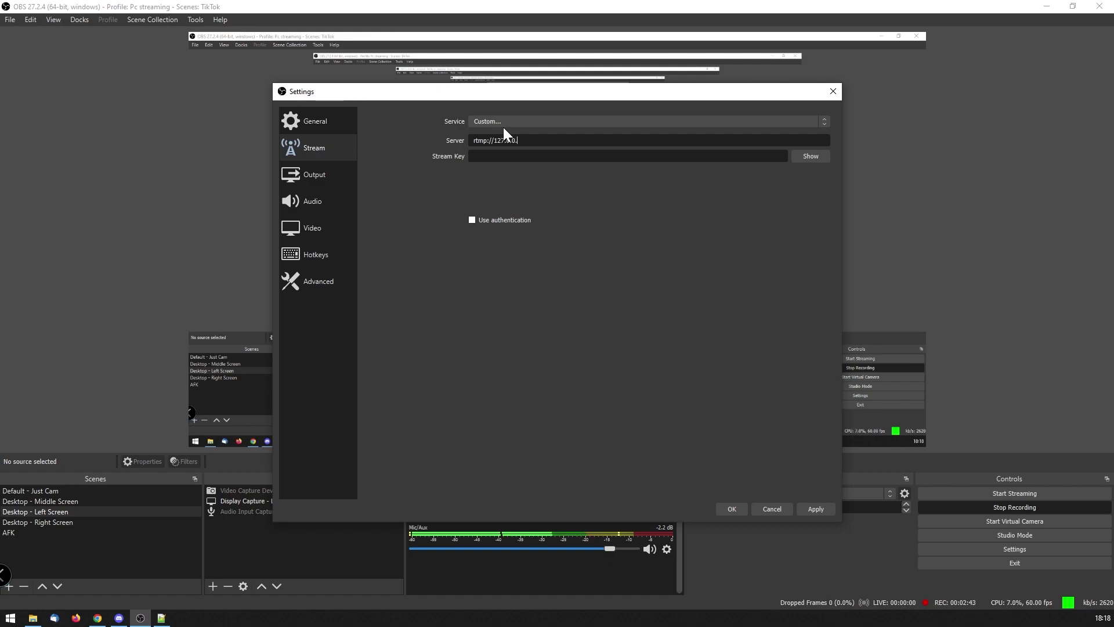
{"action": "type", "text": "1/"}
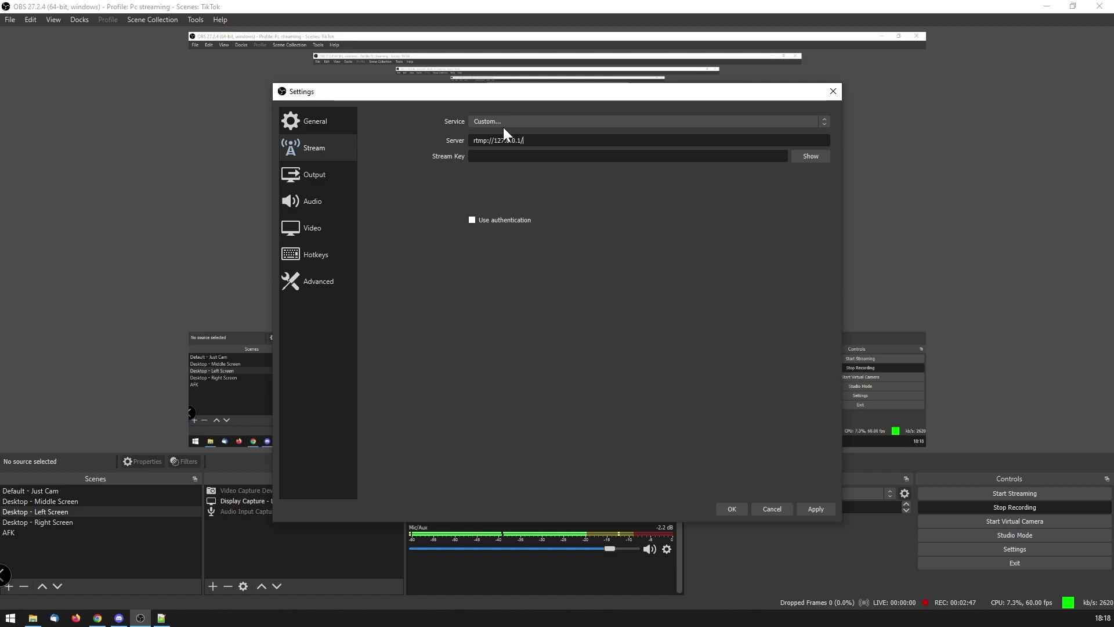
{"action": "type", "text": "show"}
{"action": "key", "text": "Tab"}
{"action": "type", "text": "test"}
{"action": "left_click", "coordinate": [818, 159]}
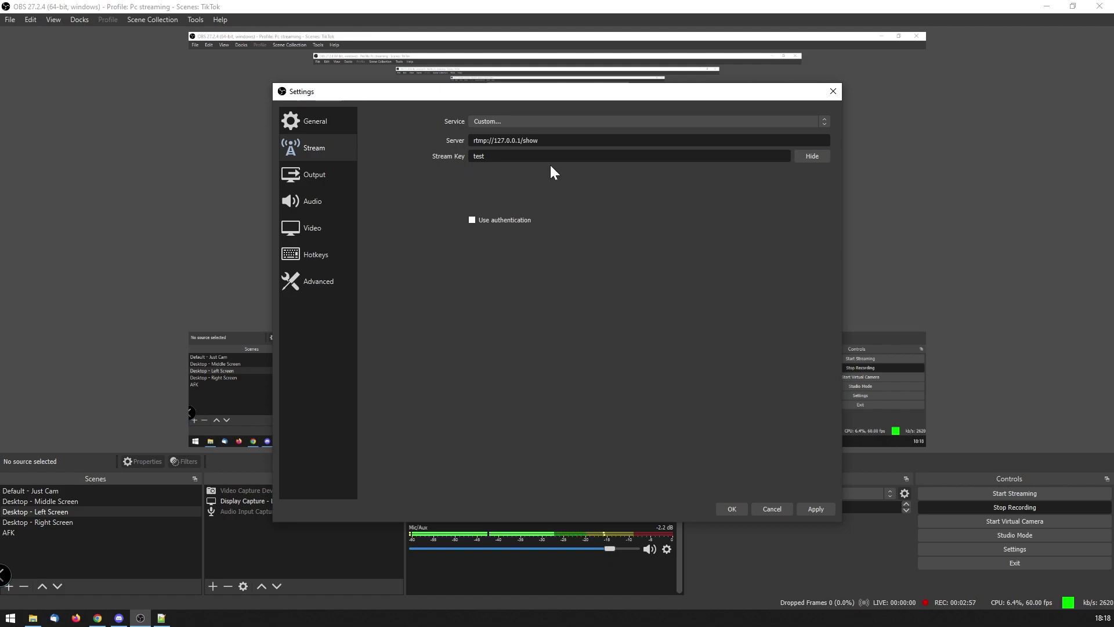
{"action": "double_click", "coordinate": [530, 140]}
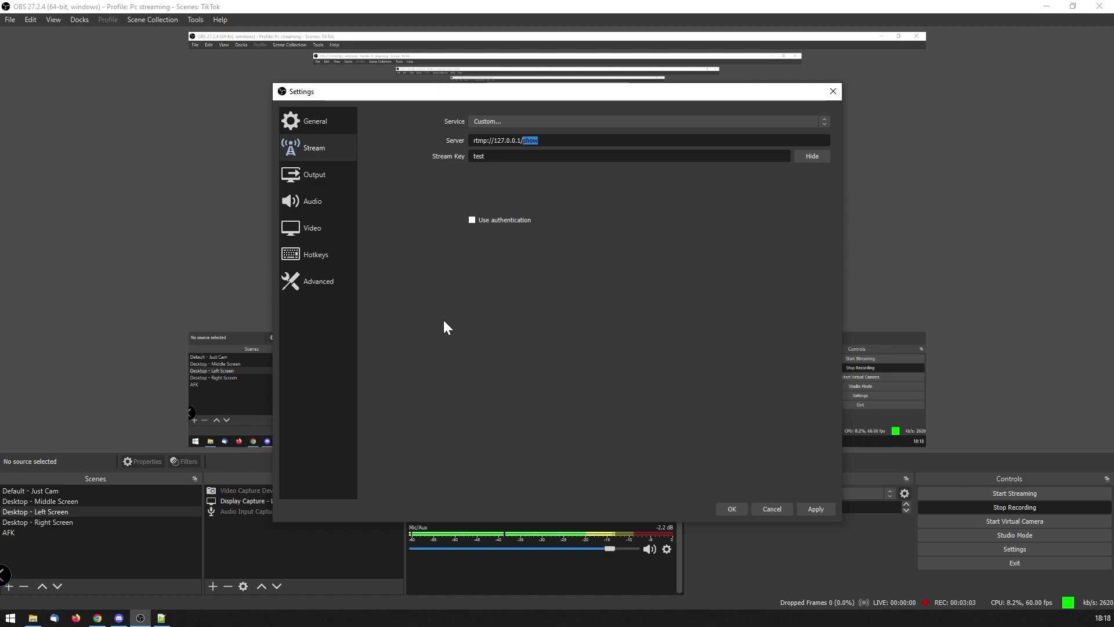
Confirm nginx-win.conf names the RTMP application show, then return to OBS.
{"action": "left_click", "coordinate": [162, 620]}
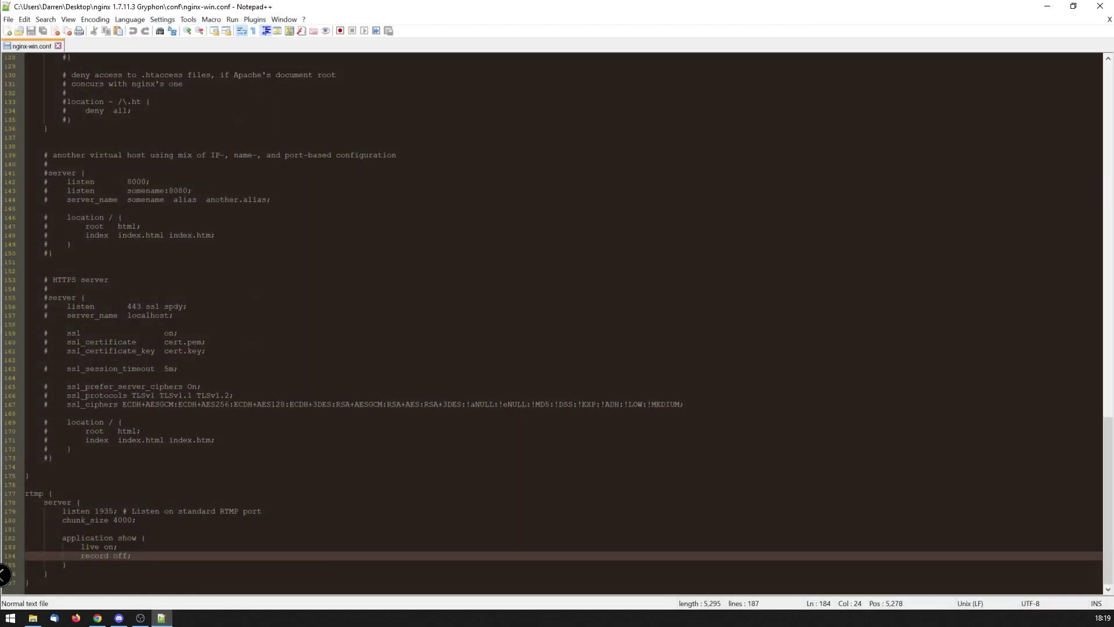
{"action": "double_click", "coordinate": [127, 538]}
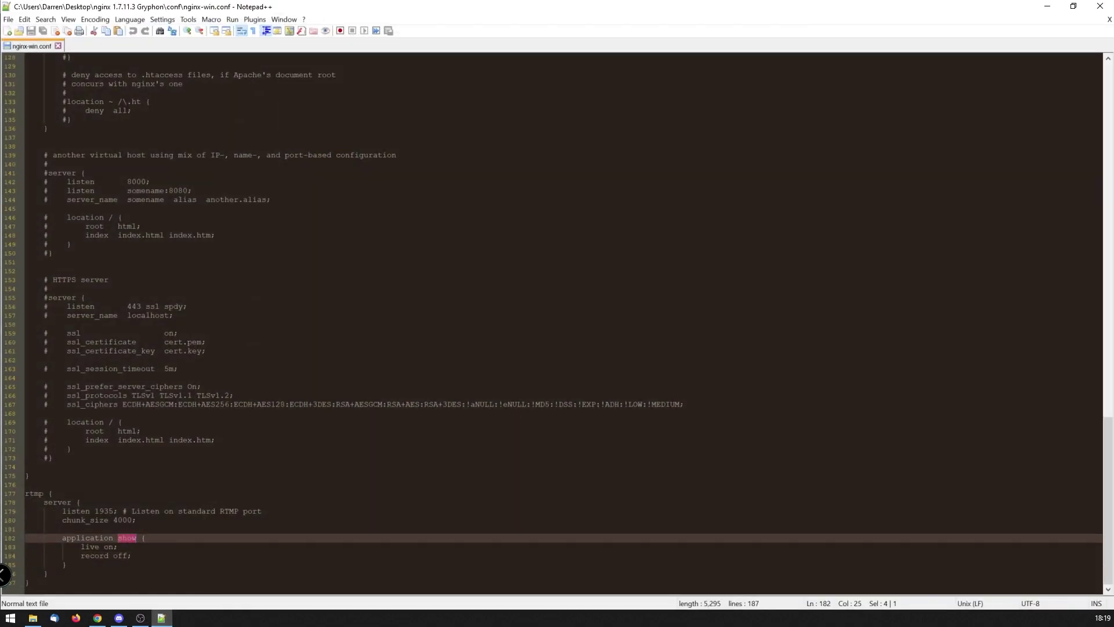
{"action": "left_click", "coordinate": [1048, 5]}
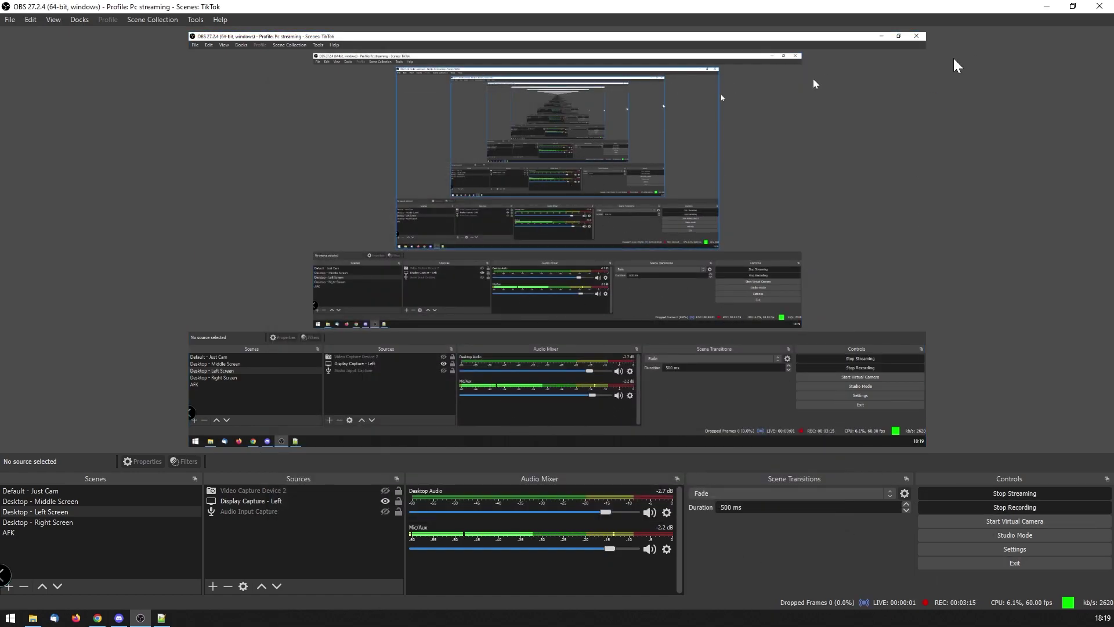
Minimise OBS and search the Start menu for vlc.
{"action": "left_click", "coordinate": [1047, 7]}
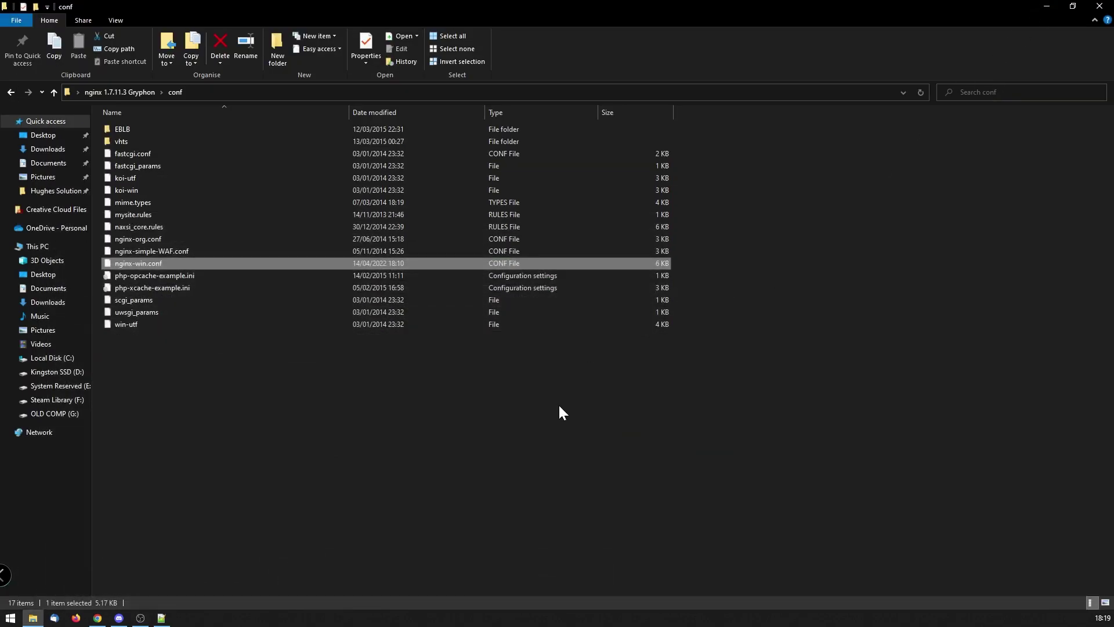
{"action": "left_click", "coordinate": [564, 453]}
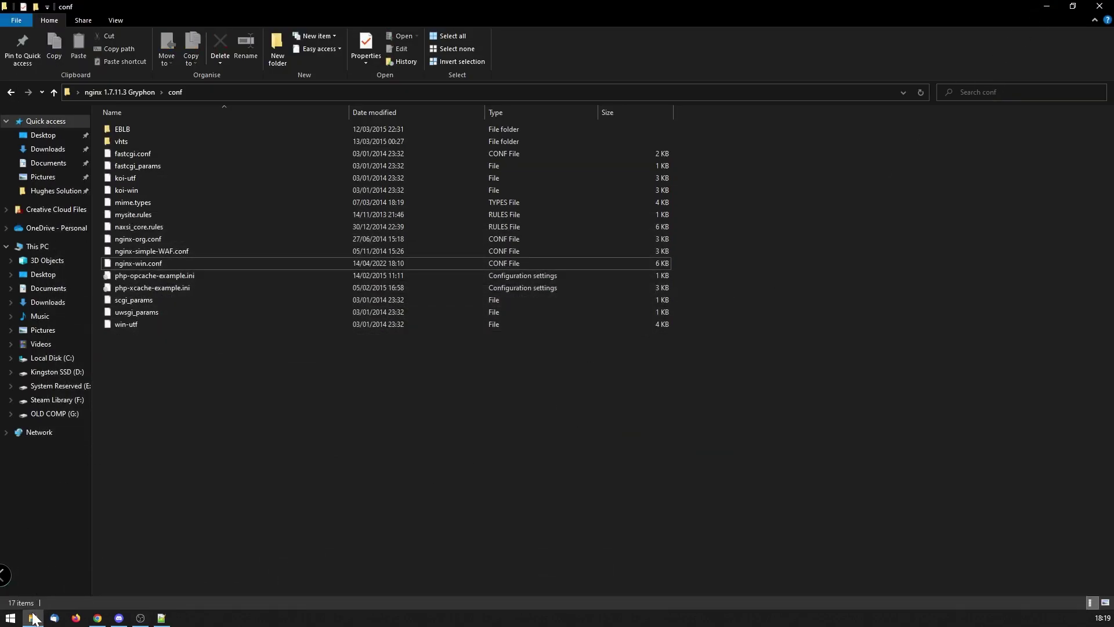
{"action": "left_click", "coordinate": [11, 619]}
{"action": "type", "text": "vlc"}
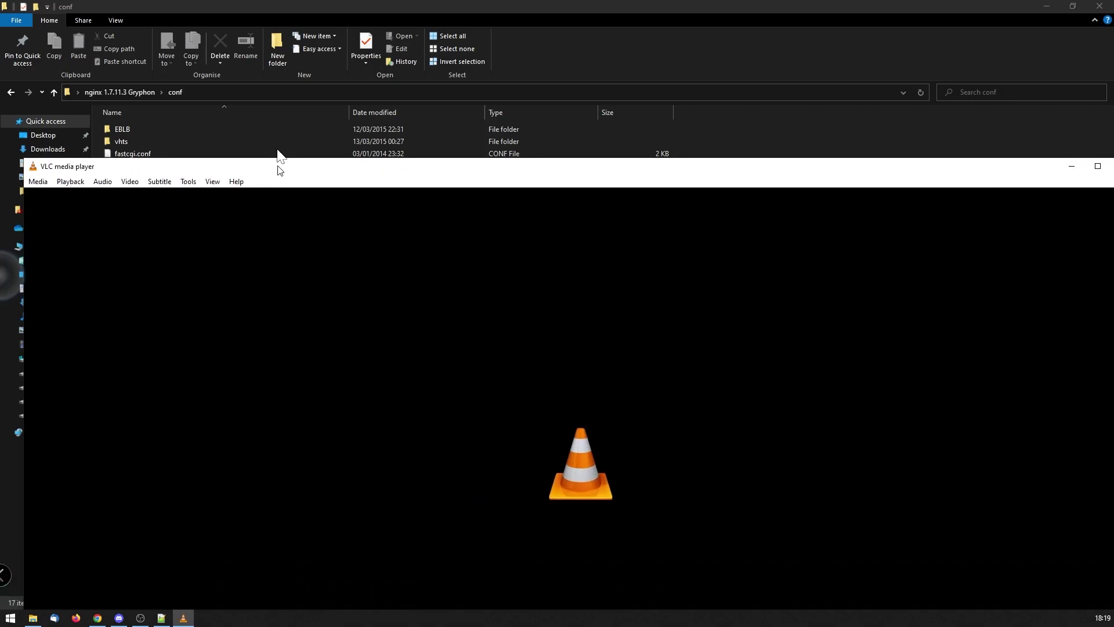
Maximise VLC and open the network stream rtmp://127.0.0.1/show/test.
{"action": "left_click_drag", "start_coordinate": [279, 164], "coordinate": [219, 5]}
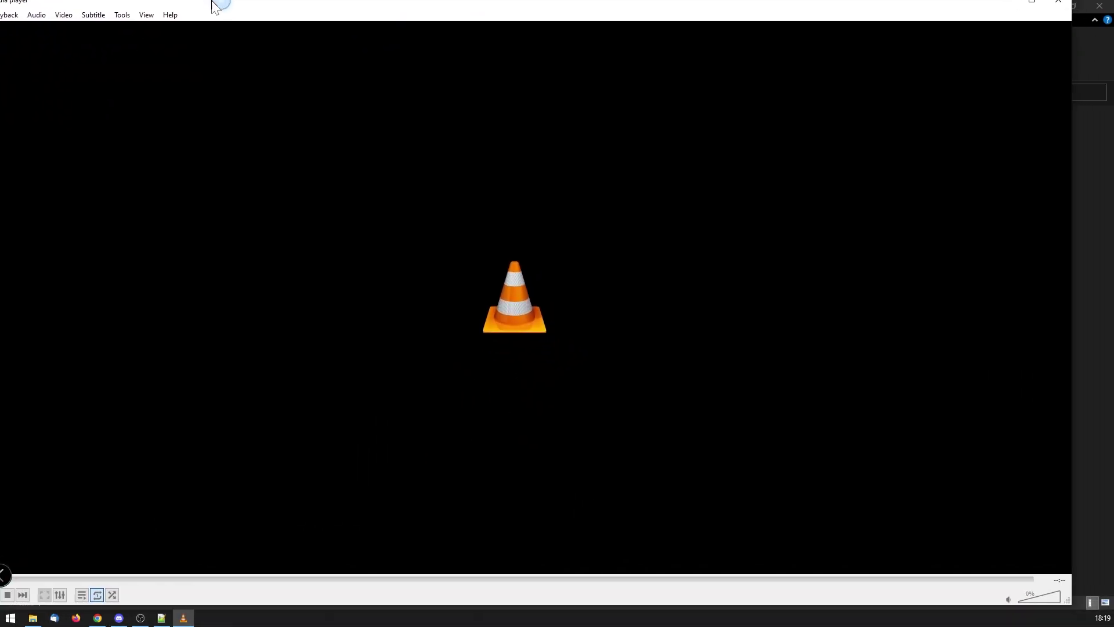
{"action": "left_click", "coordinate": [22, 22]}
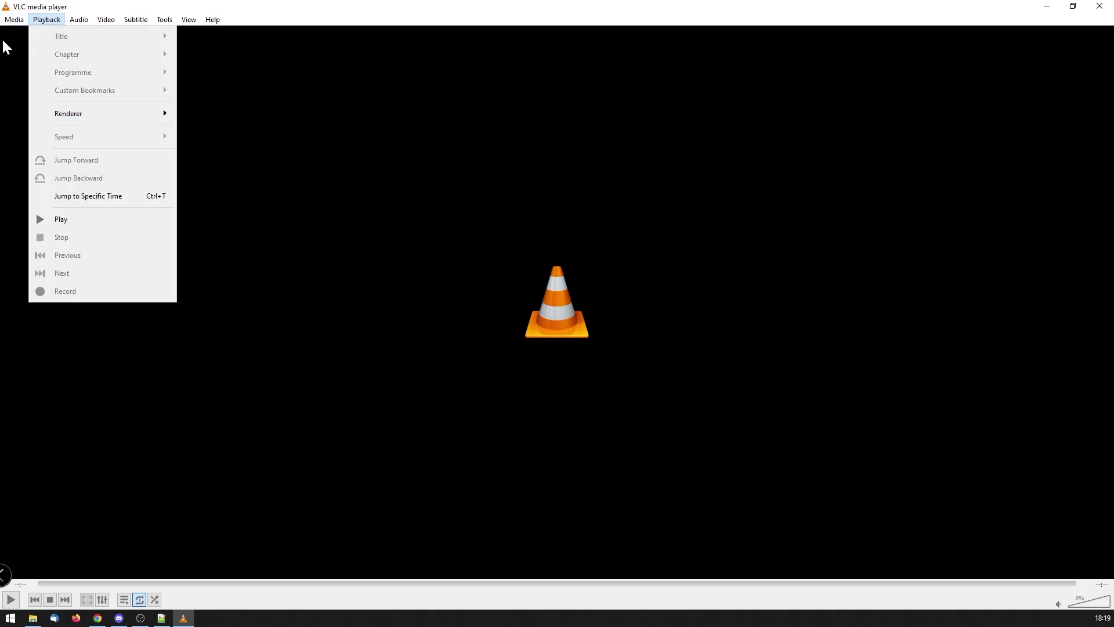
{"action": "left_click", "coordinate": [55, 113]}
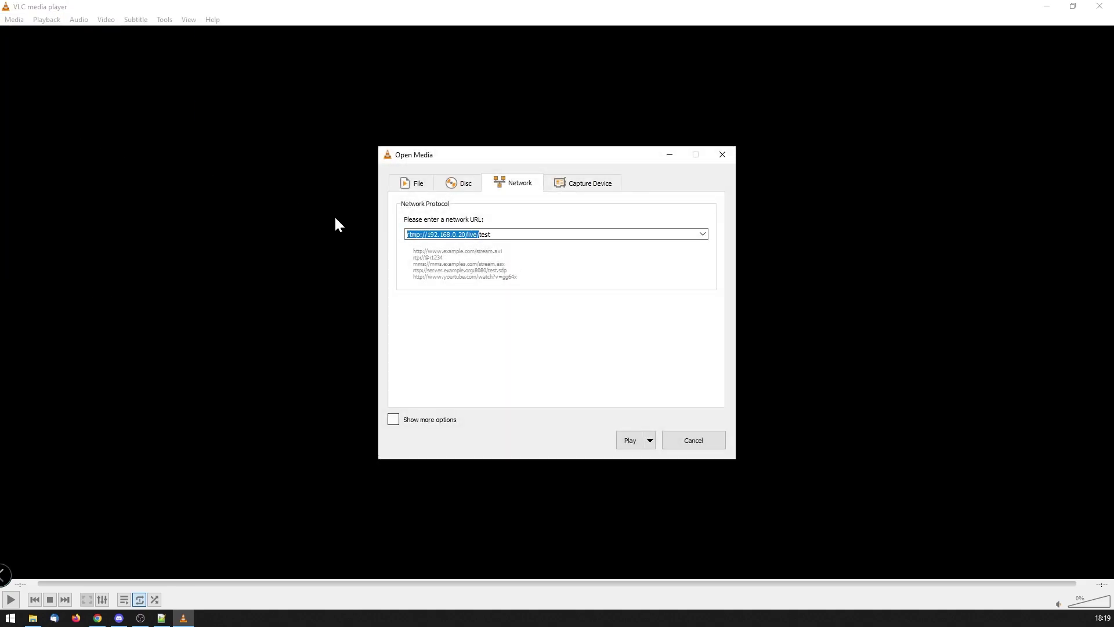
{"action": "type", "text": "rtmp://127.0.0.1/show/test"}
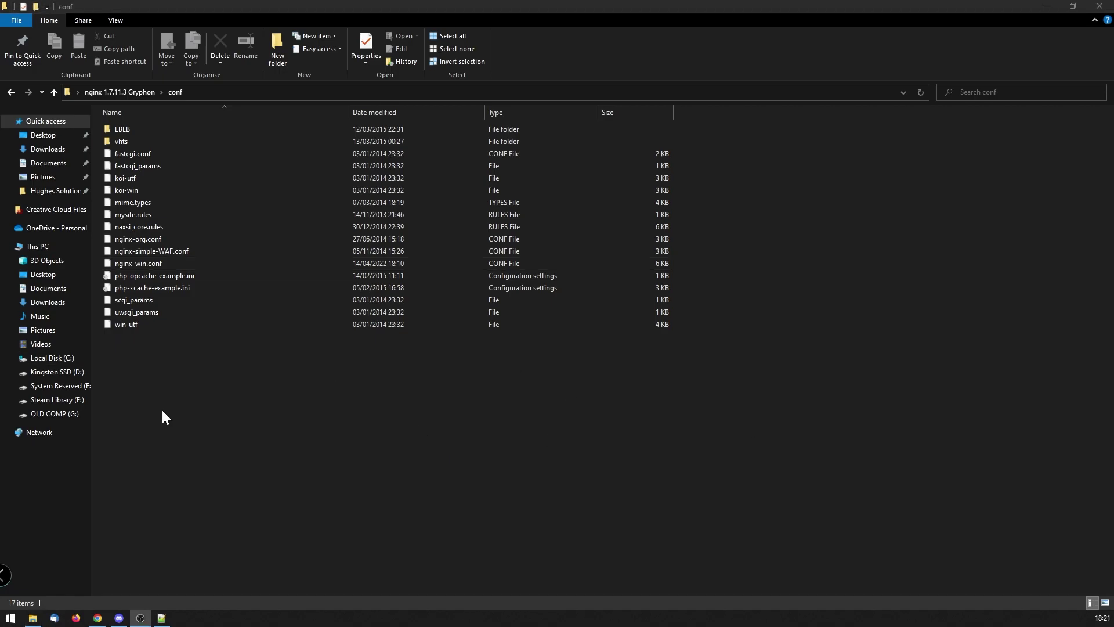
Launch Command Prompt from Start search and run ipconfig to reveal IPv4 192.168.0.85.
{"action": "left_click", "coordinate": [16, 620]}
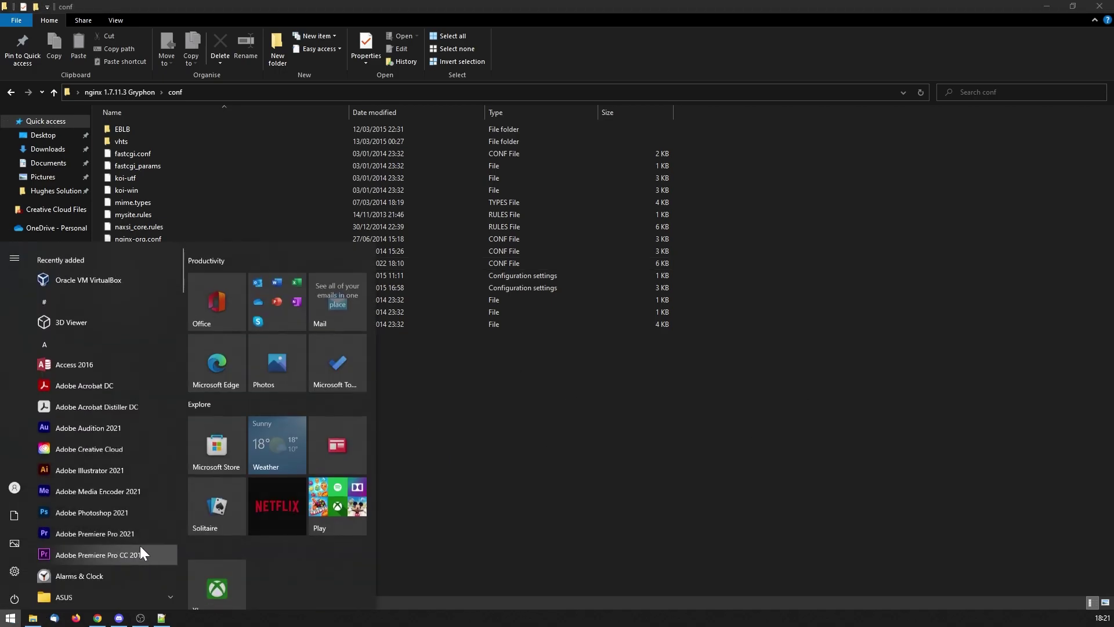
{"action": "left_click", "coordinate": [540, 477]}
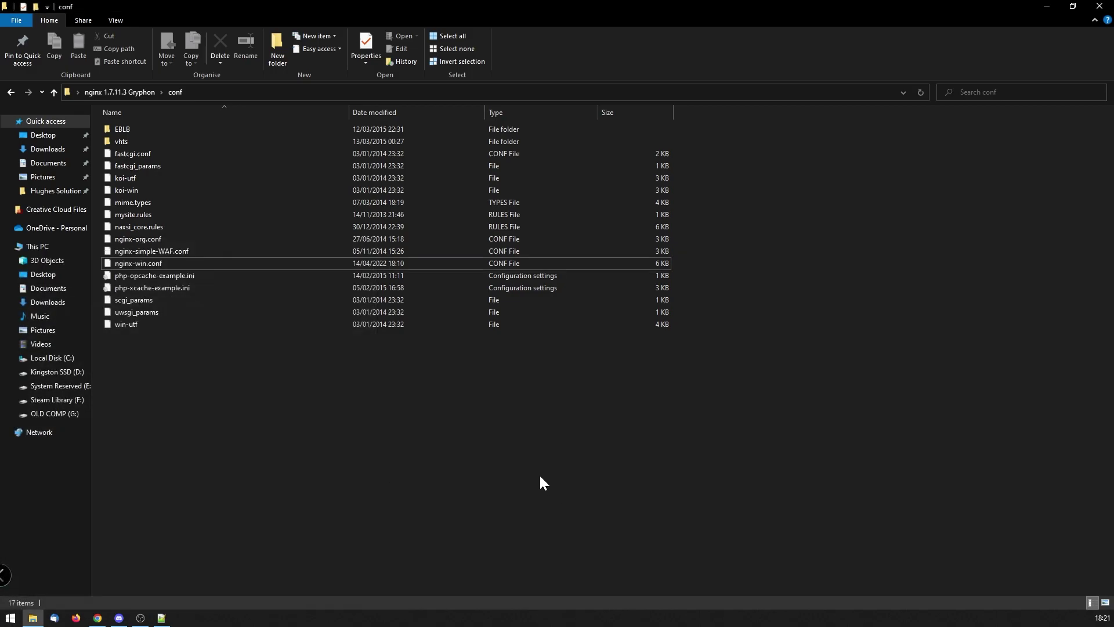
{"action": "left_click", "coordinate": [15, 617]}
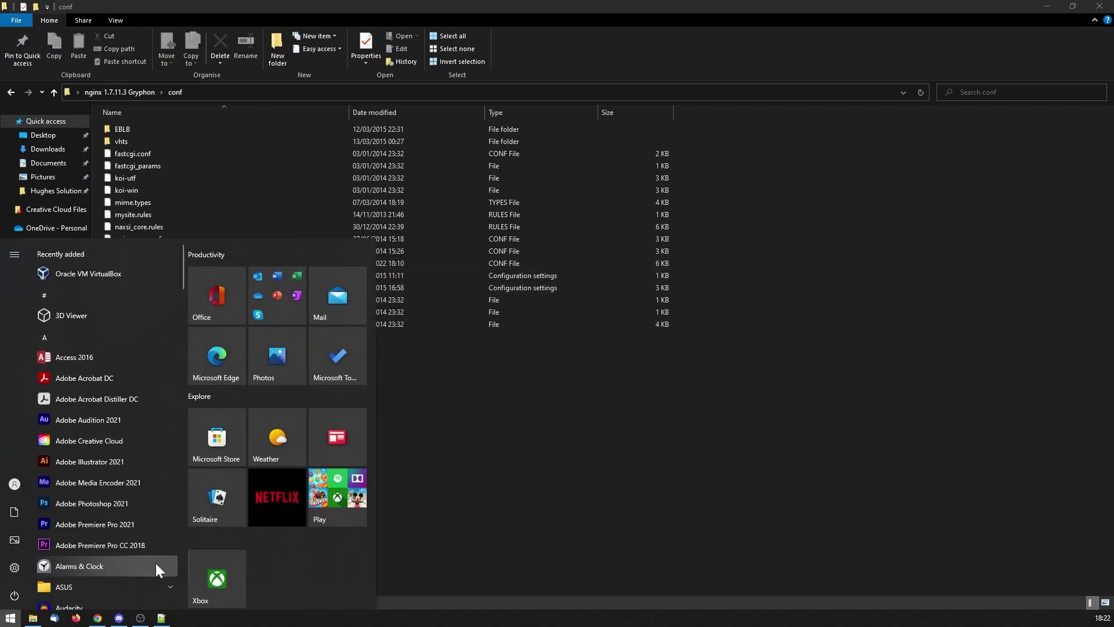
{"action": "type", "text": "cmd"}
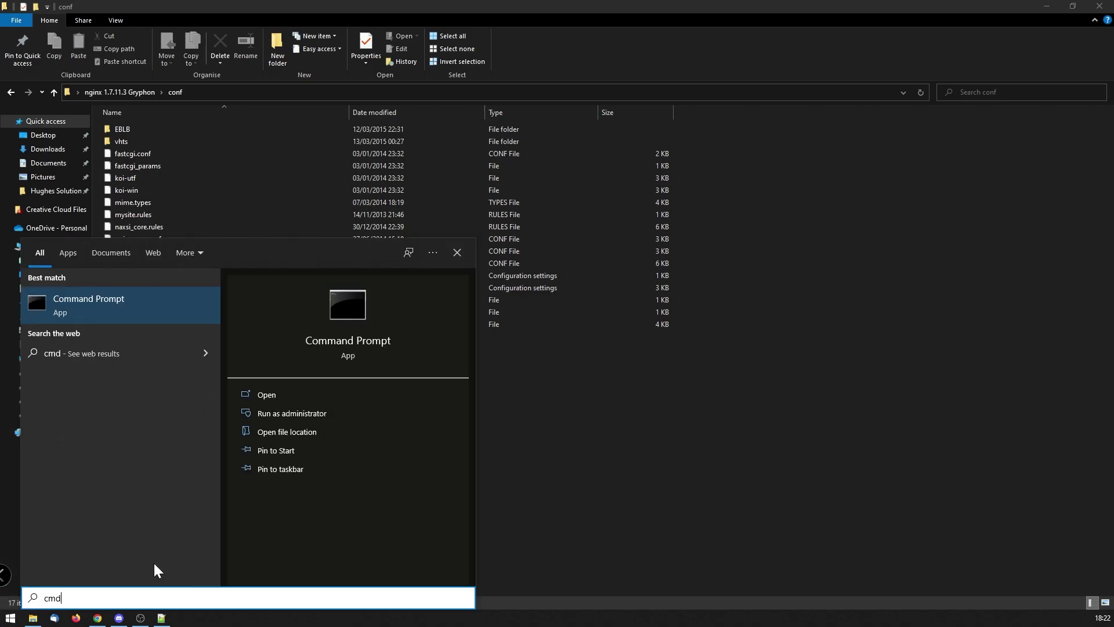
{"action": "key", "text": "Return"}
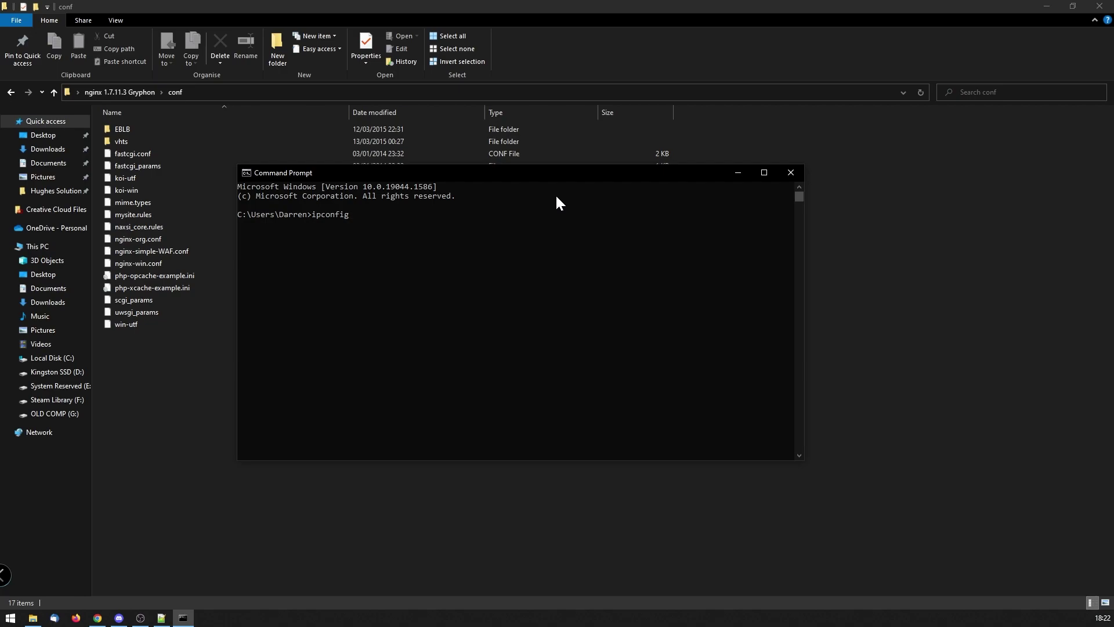
{"action": "key", "text": "Return"}
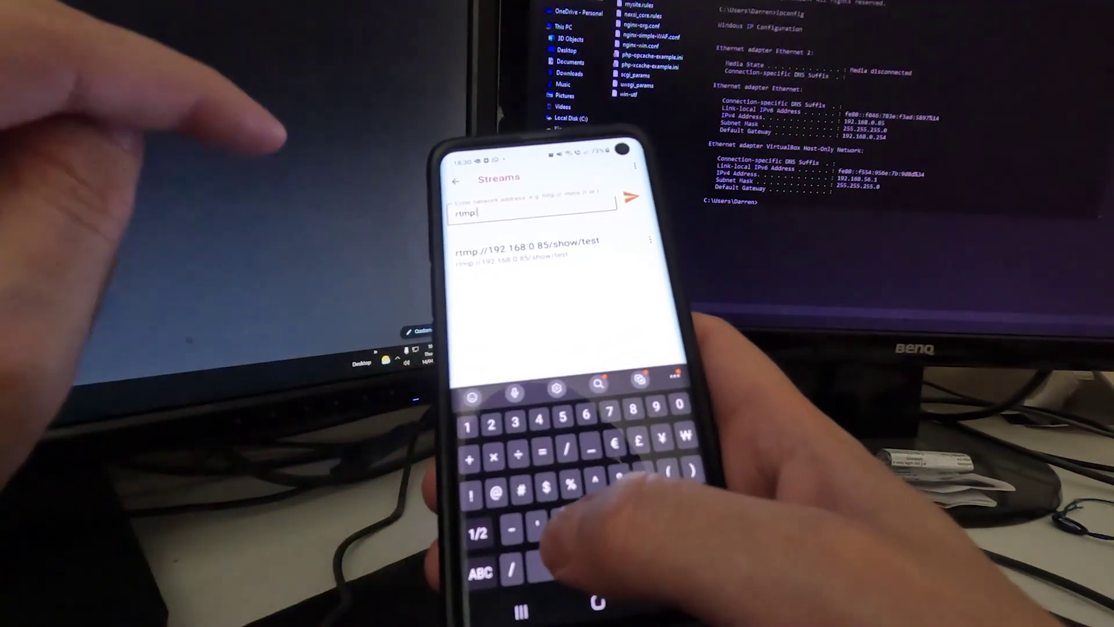
Enter rtmp://192.168.0.85/show/test as VLC's stream address and play it.
{"action": "key", "text": "BackSpace"}
{"action": "key", "text": "BackSpace"}
{"action": "key", "text": "BackSpace"}
{"action": "key", "text": "BackSpace"}
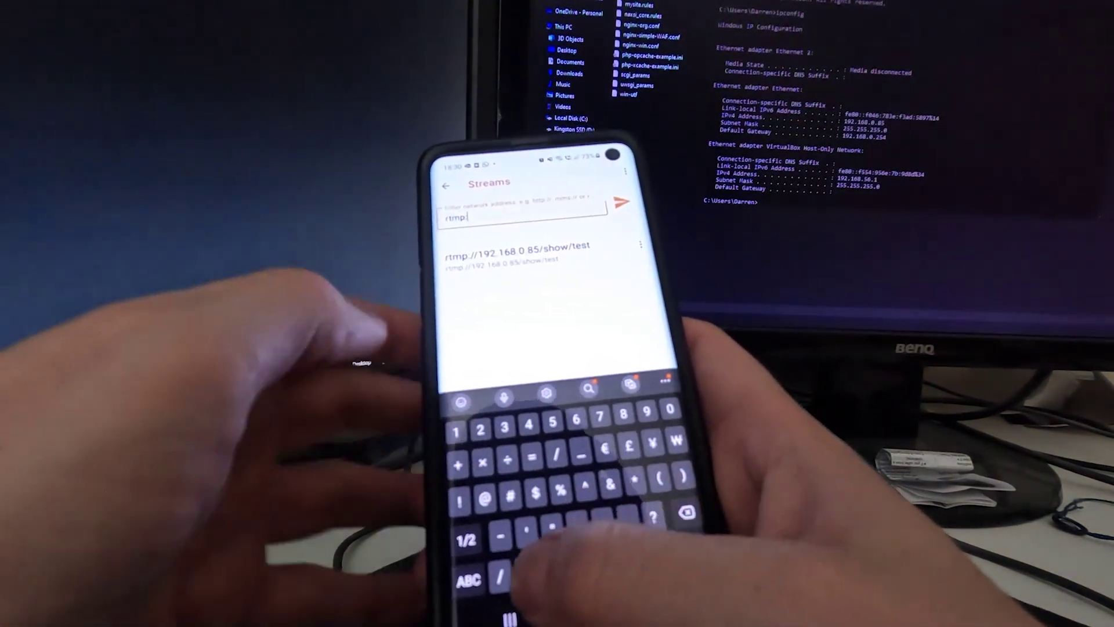
{"action": "type", "text": "://"}
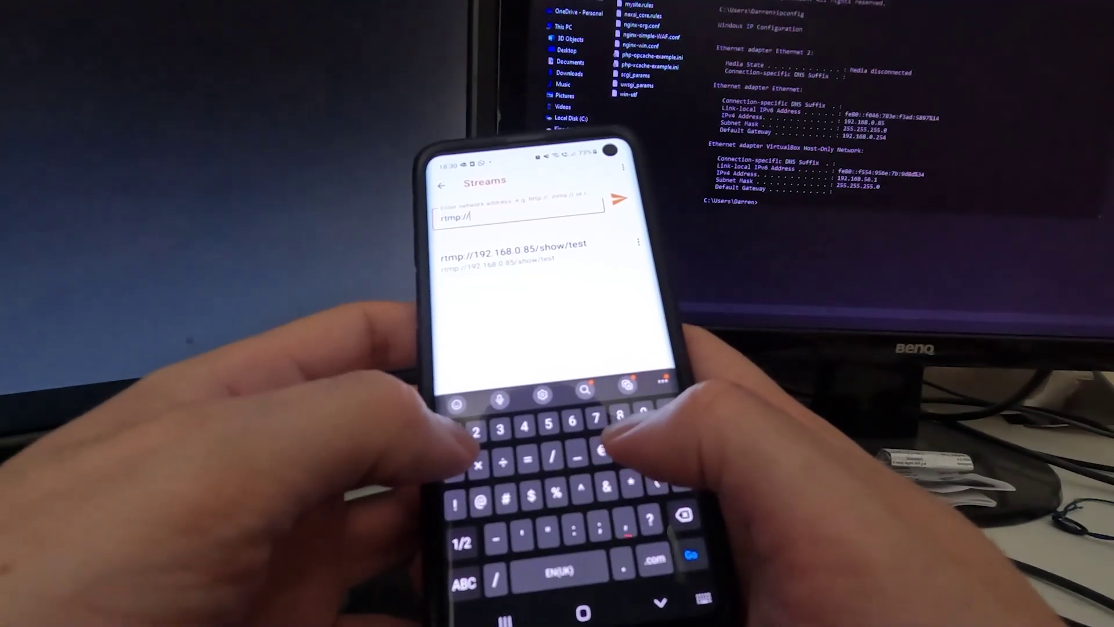
{"action": "type", "text": "192"}
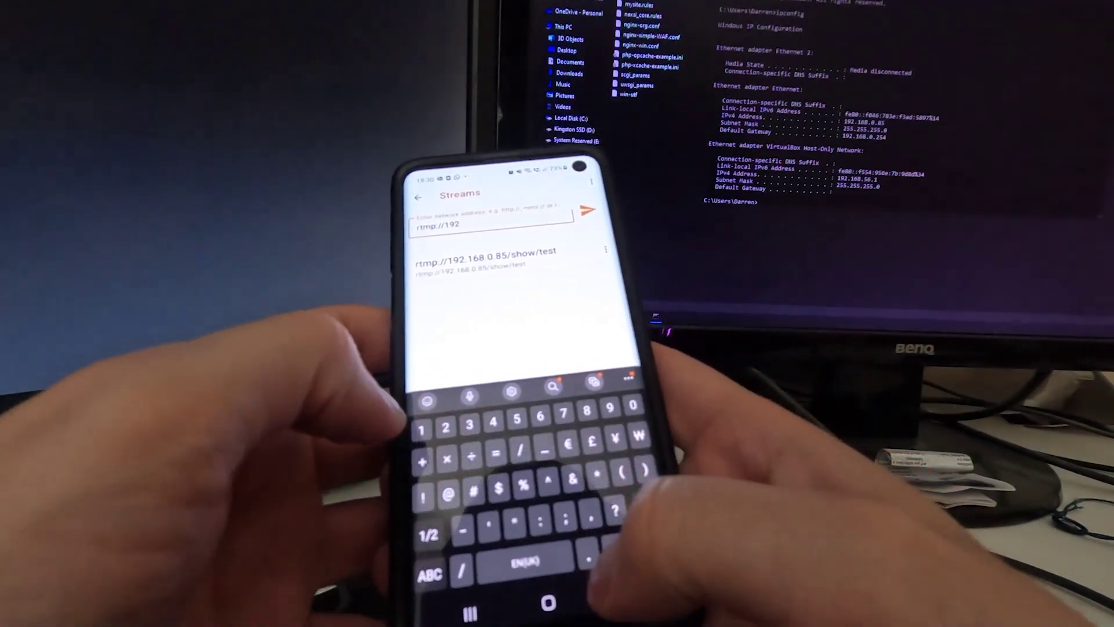
{"action": "type", "text": ".168"}
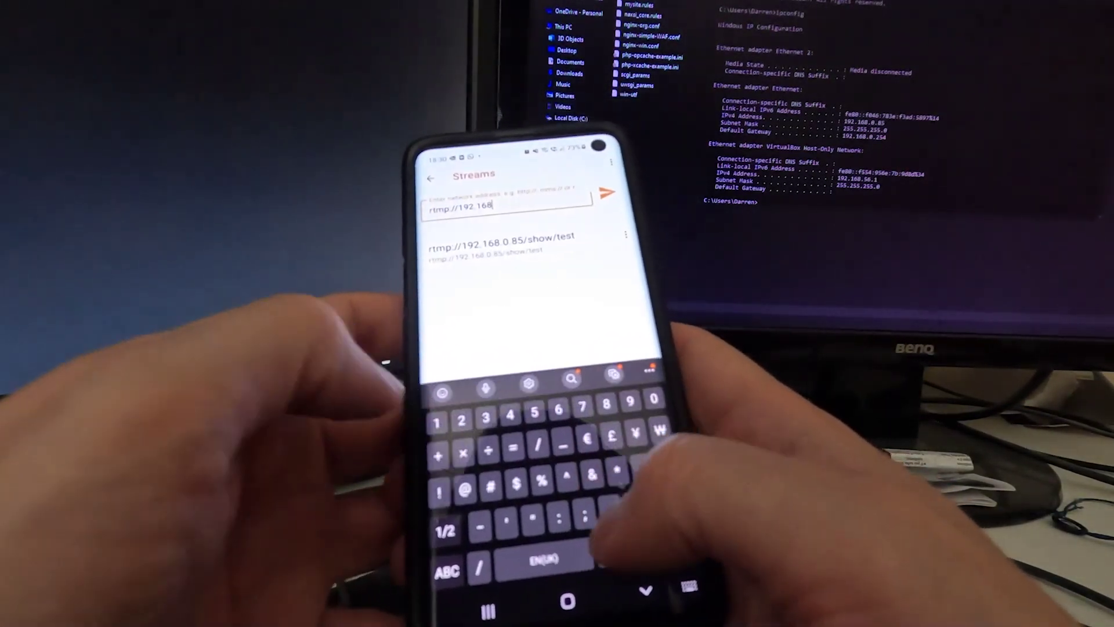
{"action": "type", "text": ".0"}
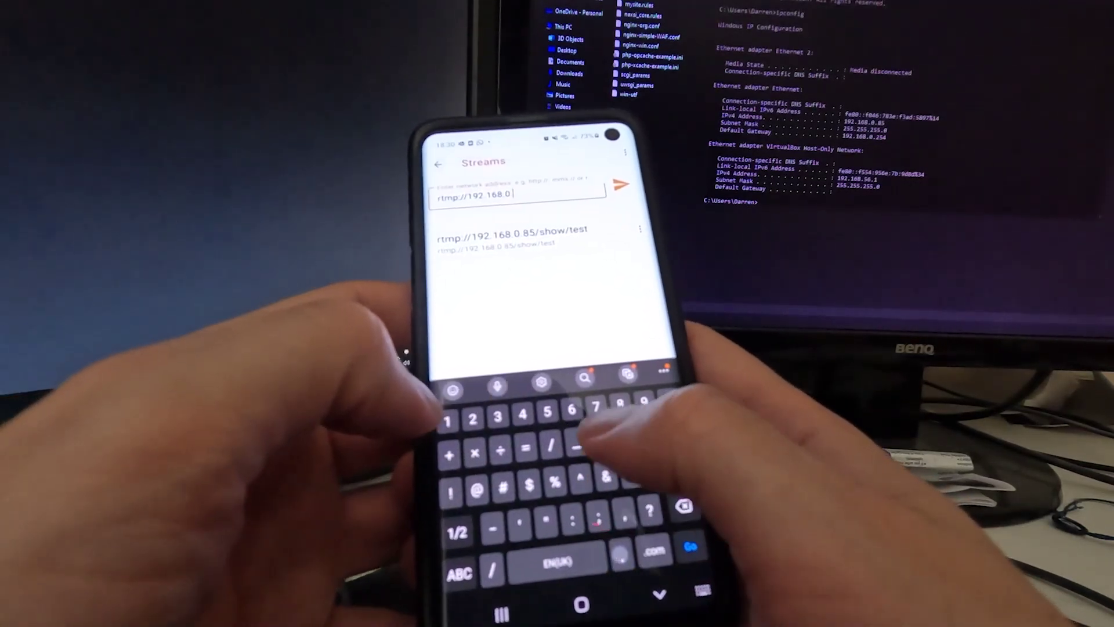
{"action": "type", "text": ".85/"}
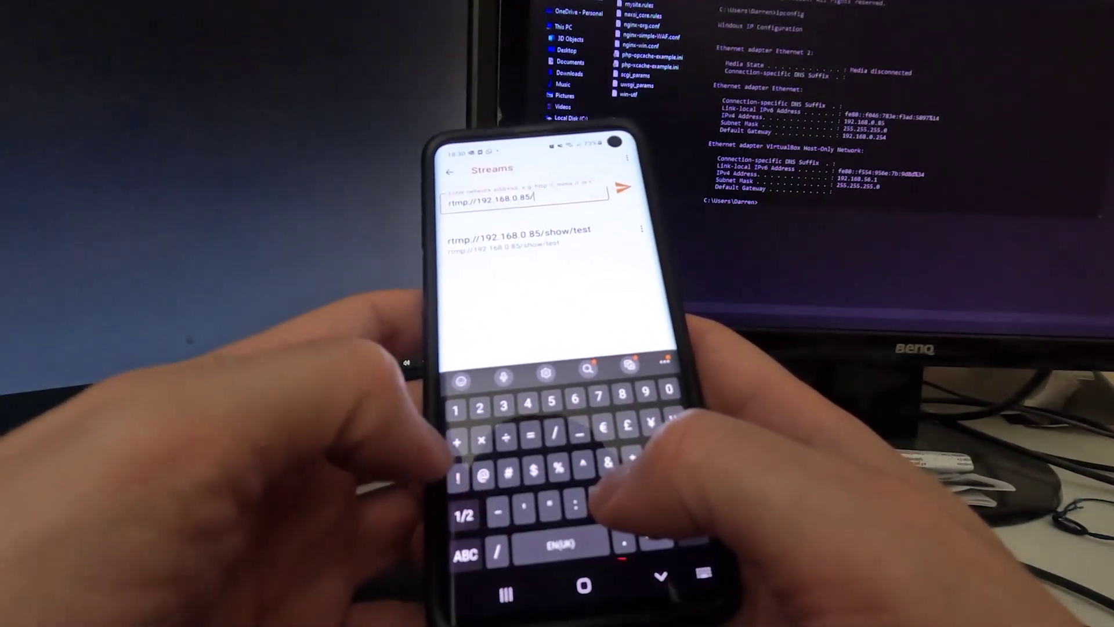
{"action": "type", "text": "show/"}
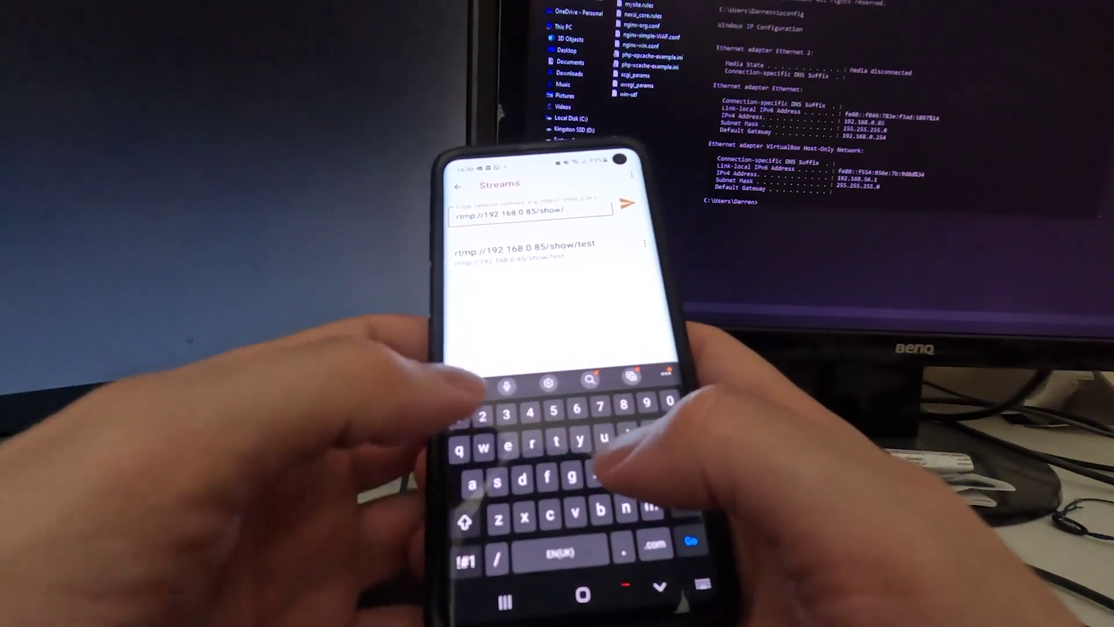
{"action": "type", "text": "test"}
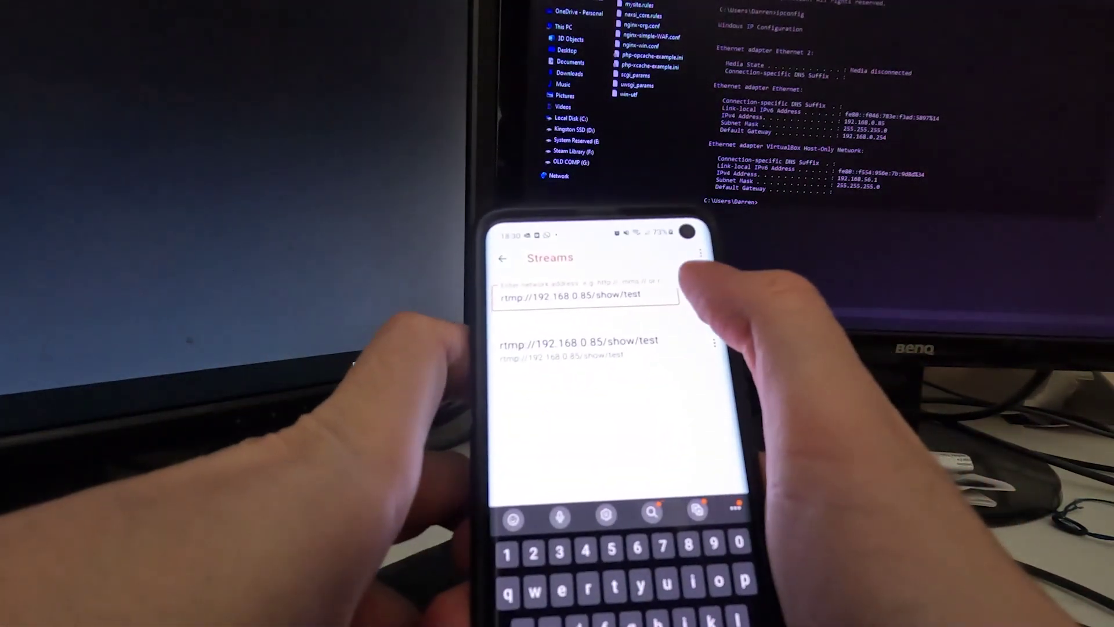
{"action": "left_click", "coordinate": [626, 246]}
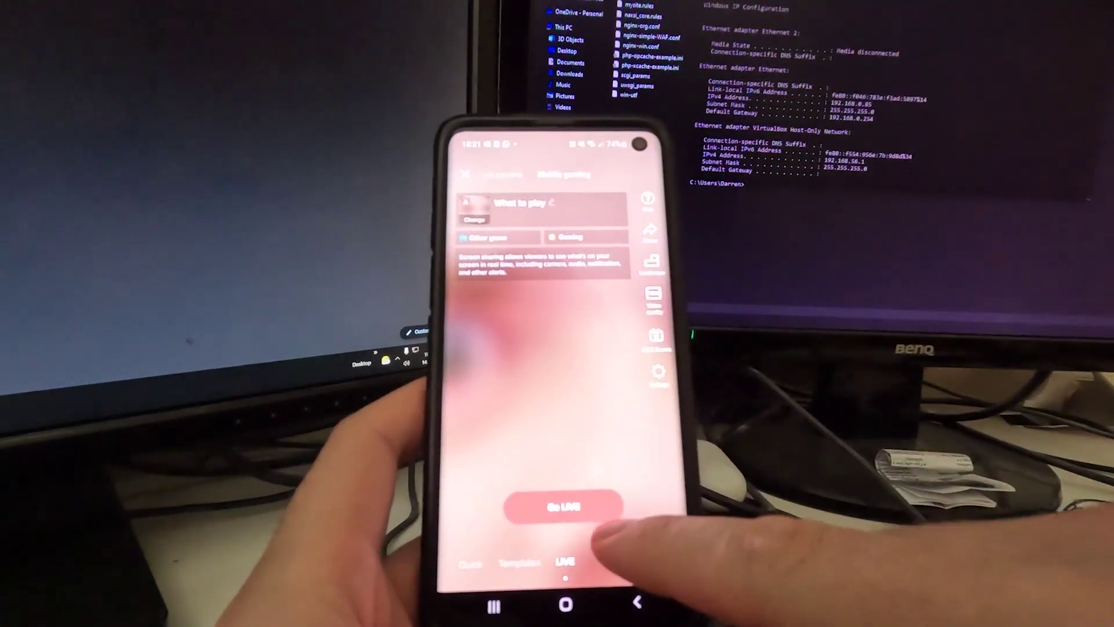
Start the TikTok screen-sharing LIVE, then swipe TikTok away in Recents while broadcasting continues.
{"action": "left_click", "coordinate": [565, 507]}
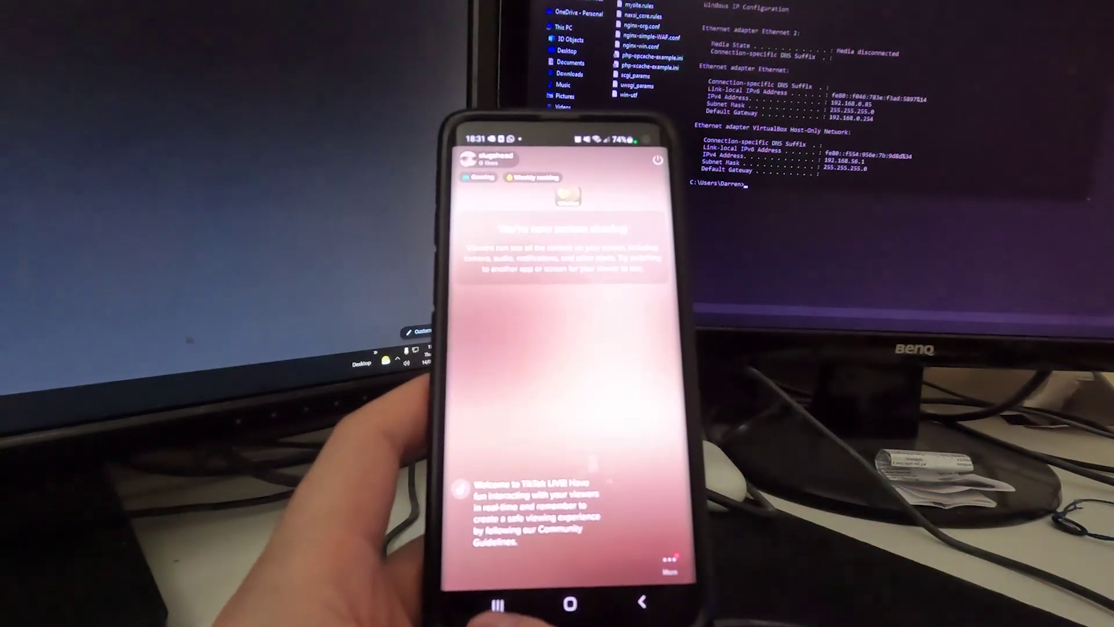
{"action": "left_click", "coordinate": [497, 606]}
{"action": "left_click_drag", "start_coordinate": [567, 400], "coordinate": [567, 232]}
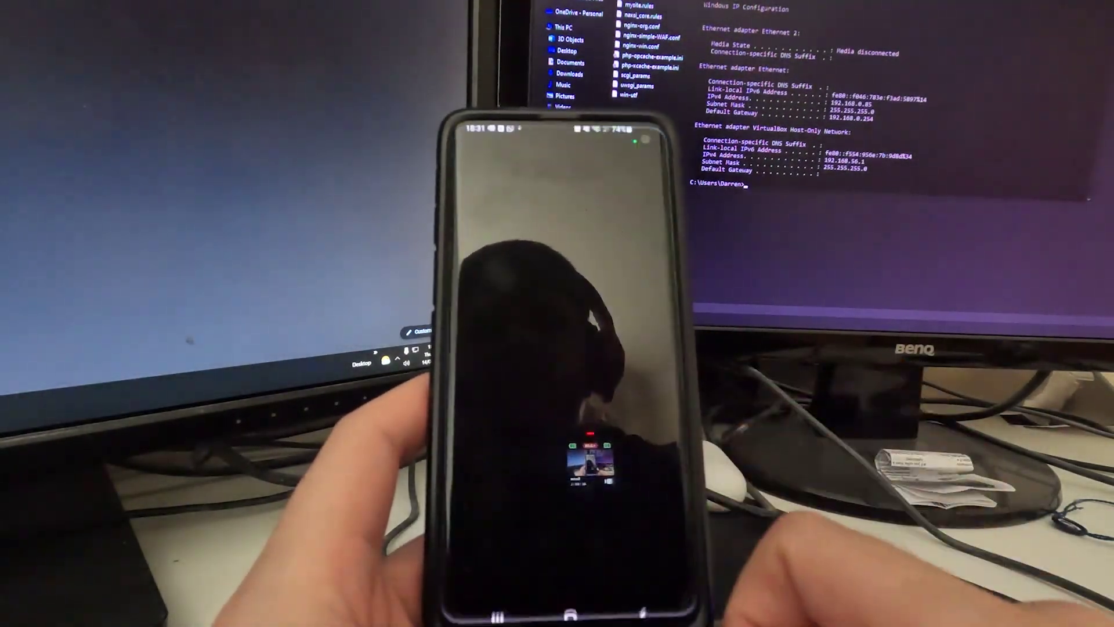